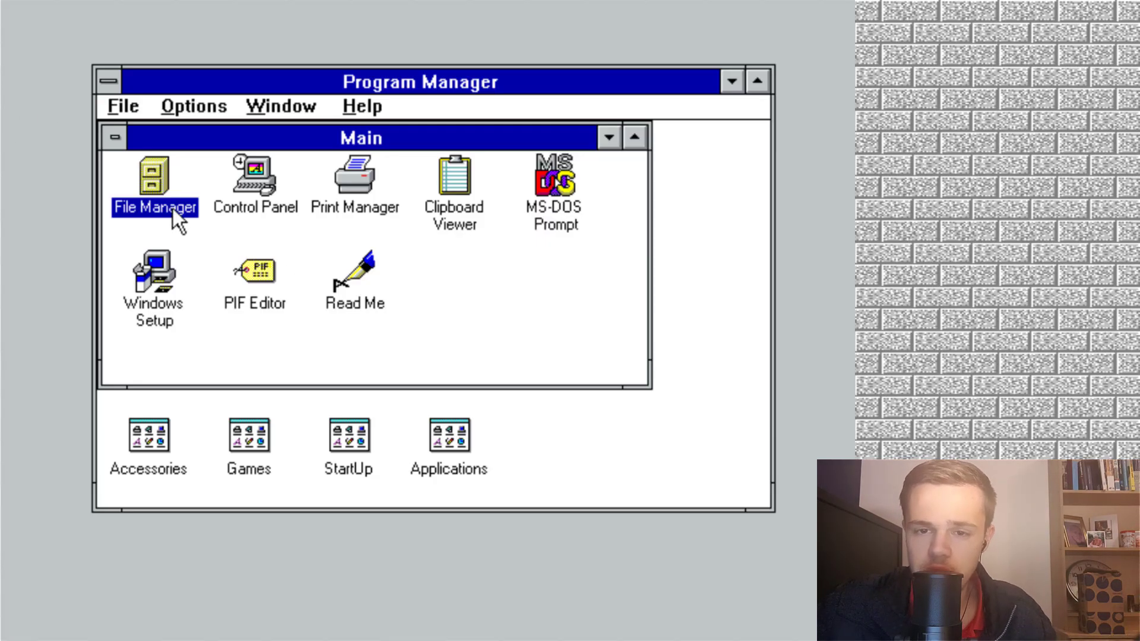
# Browse the dos, windows and C:\ root folders in File Manager, then minimize it to the lower right
pyautogui.doubleClick(152, 183)
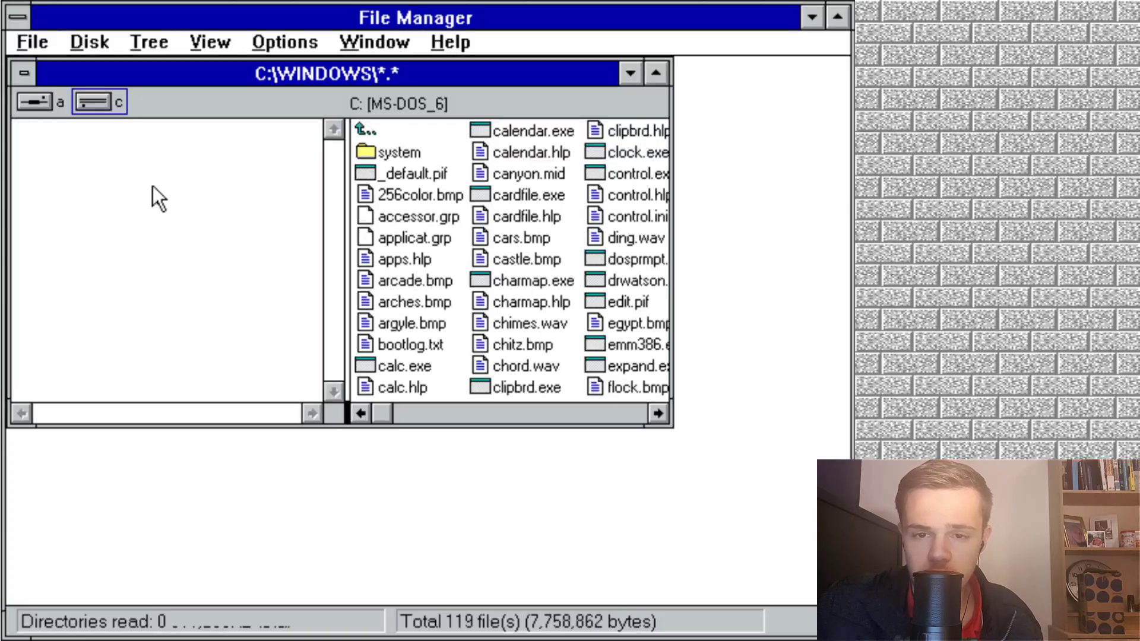
pyautogui.click(72, 152)
pyautogui.click(74, 171)
pyautogui.click(81, 151)
pyautogui.click(24, 131)
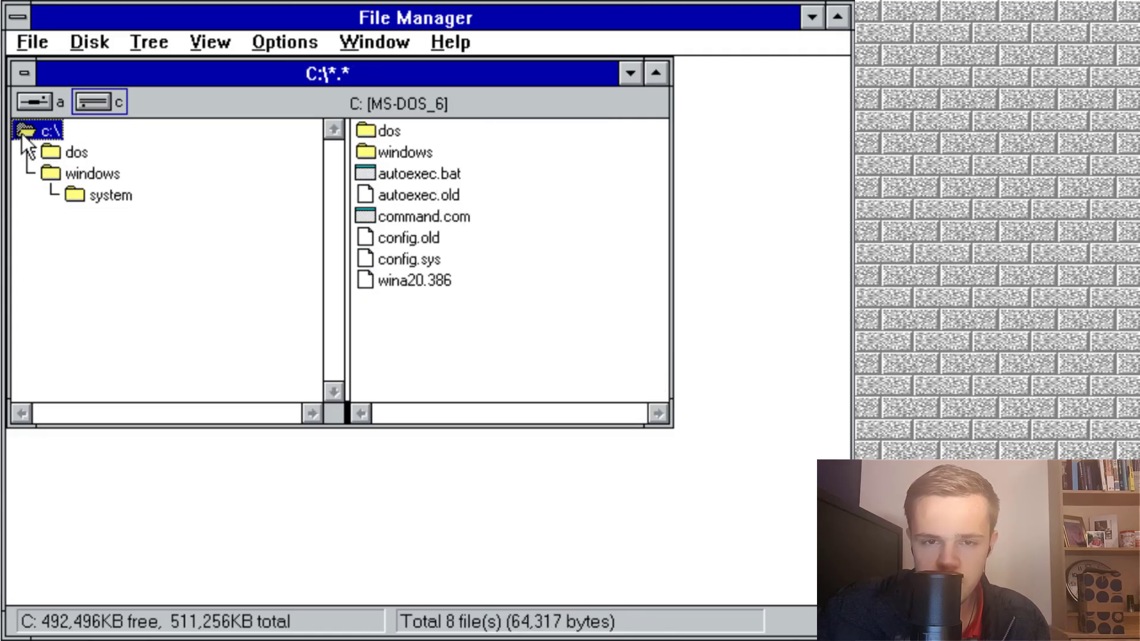
pyautogui.click(25, 75)
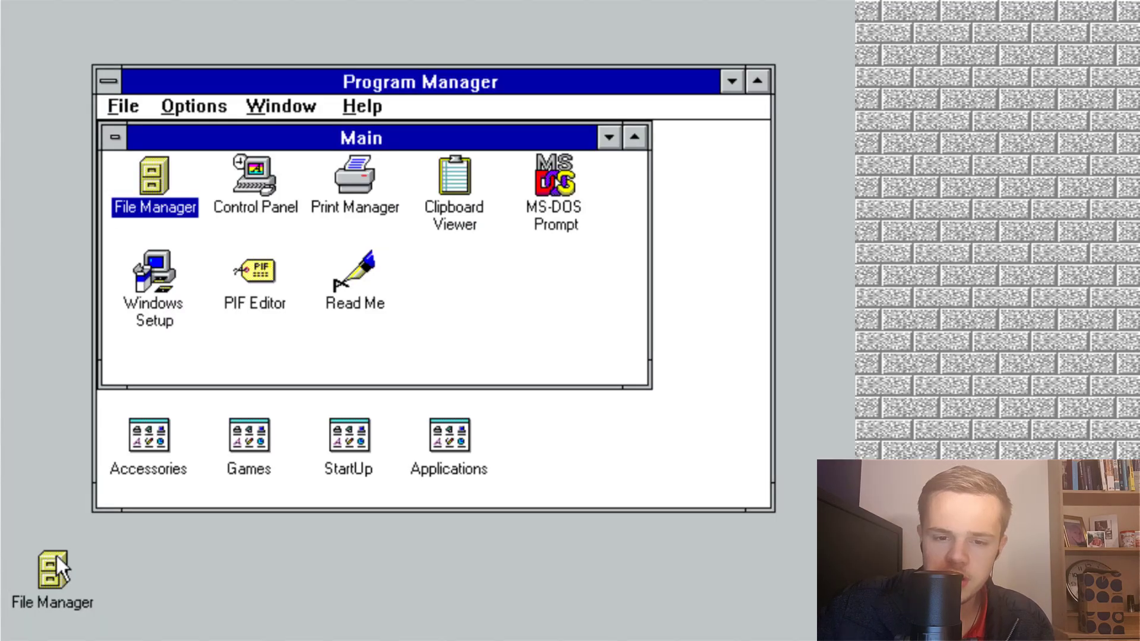
pyautogui.moveTo(57, 557); pyautogui.dragTo(807, 544)
# Open Control Panel and apply a new blue and teal colour scheme in Color
pyautogui.doubleClick(255, 175)
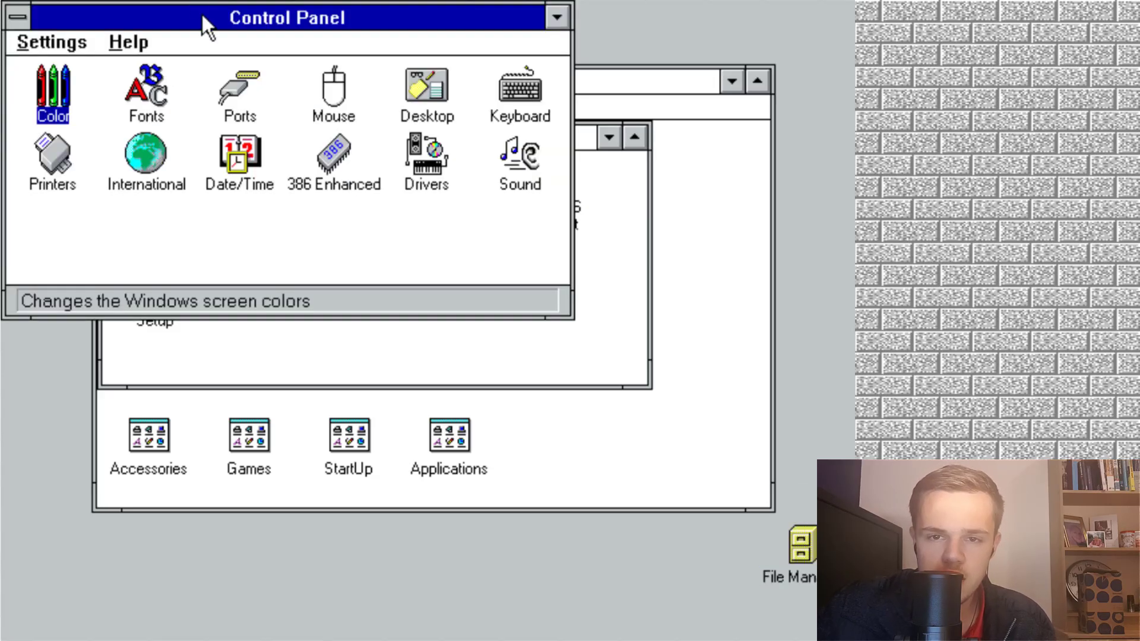
pyautogui.moveTo(201, 13); pyautogui.dragTo(364, 210)
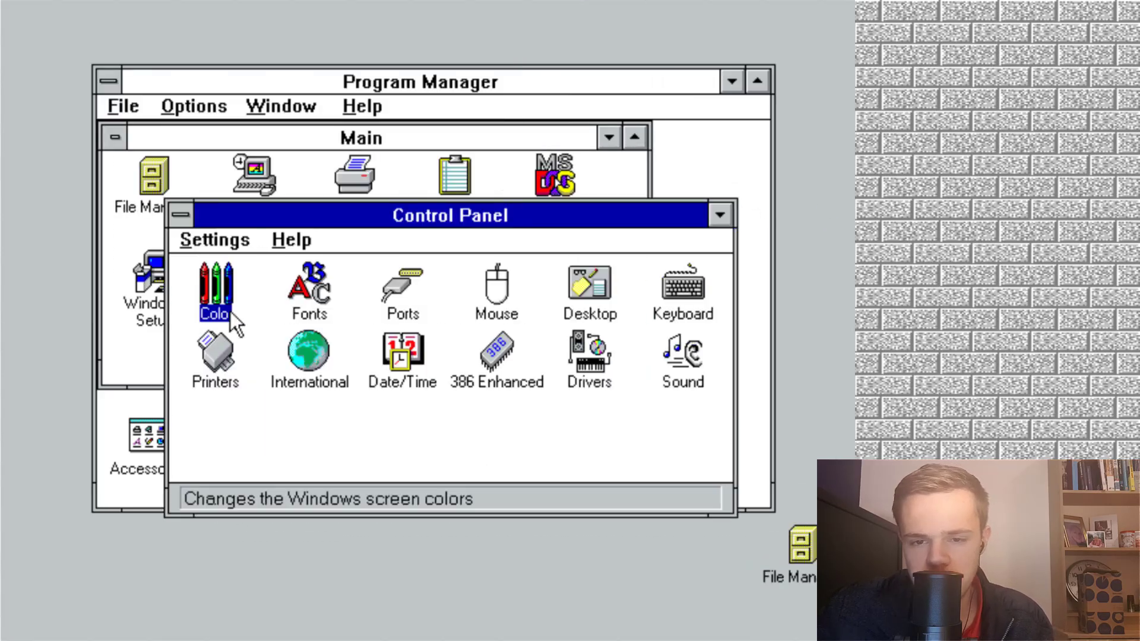
pyautogui.doubleClick(212, 297)
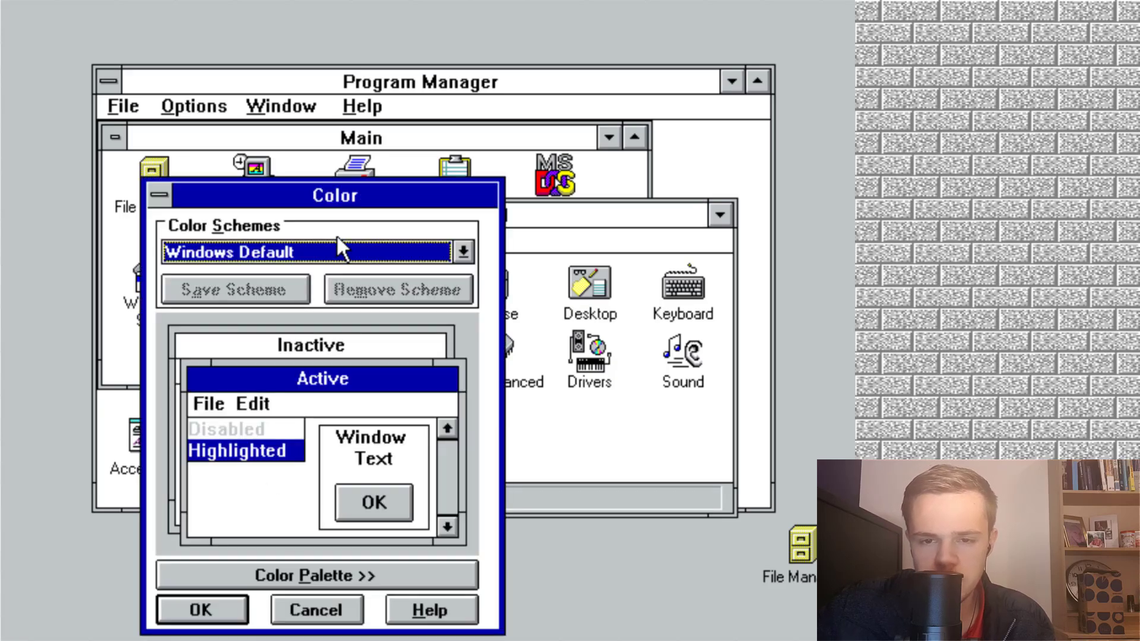
pyautogui.click(336, 252)
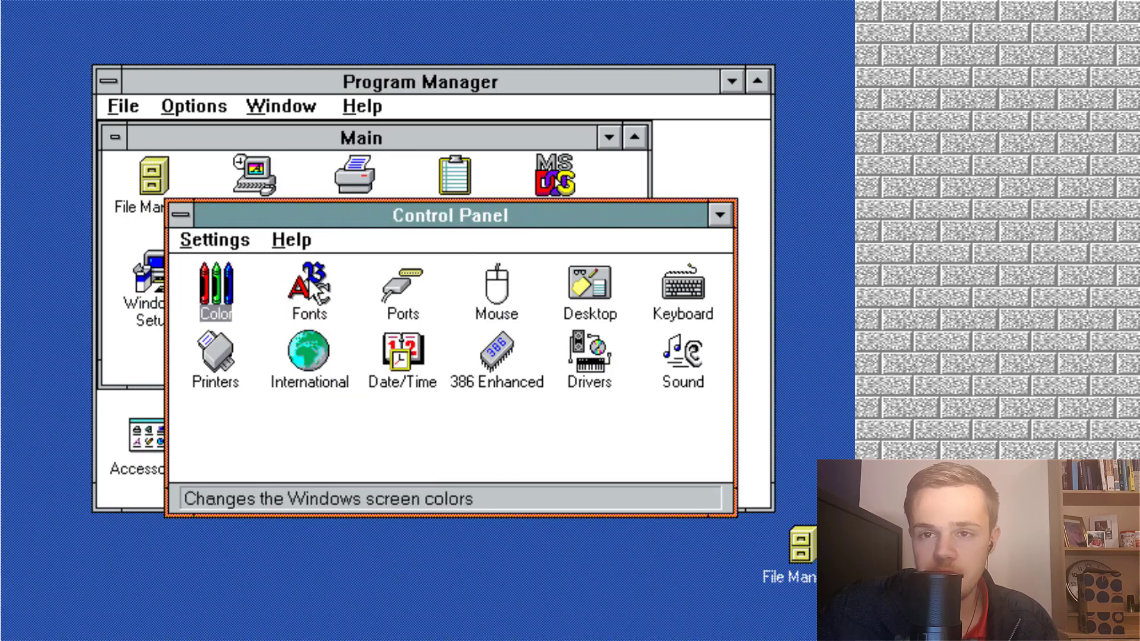
# Preview the Arial and Courier fonts in the Fonts list, then close it
pyautogui.doubleClick(309, 285)
pyautogui.click(289, 287)
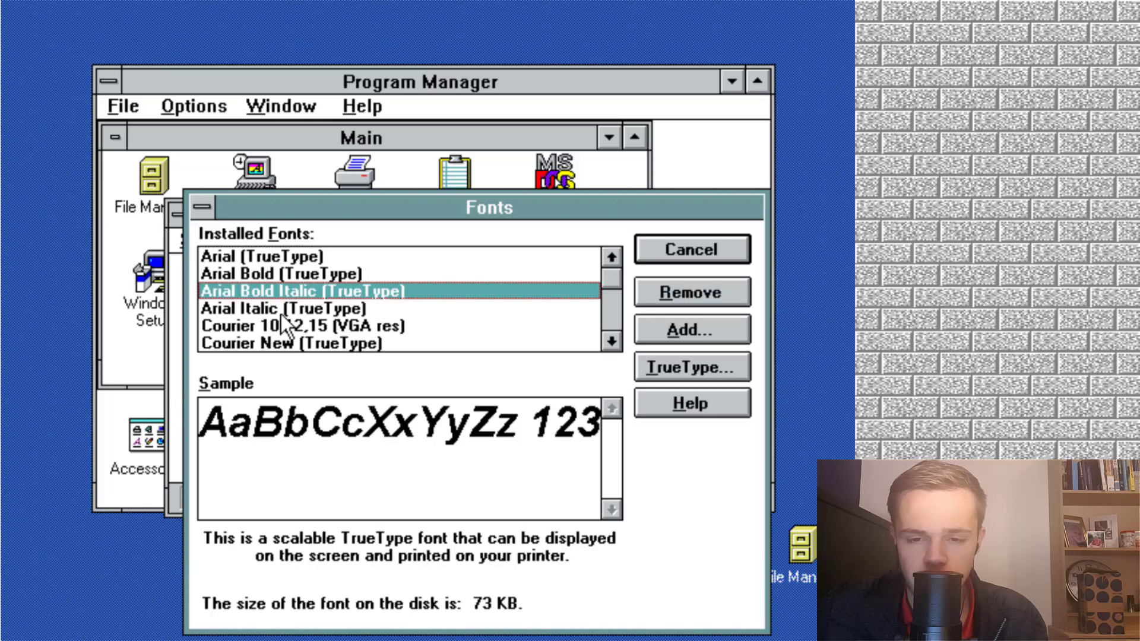
pyautogui.click(315, 308)
pyautogui.click(311, 328)
pyautogui.click(307, 336)
pyautogui.click(298, 255)
pyautogui.click(285, 275)
pyautogui.click(286, 292)
pyautogui.click(288, 325)
pyautogui.press('Escape')
# Open and close the Ports and Mouse settings
pyautogui.doubleClick(408, 272)
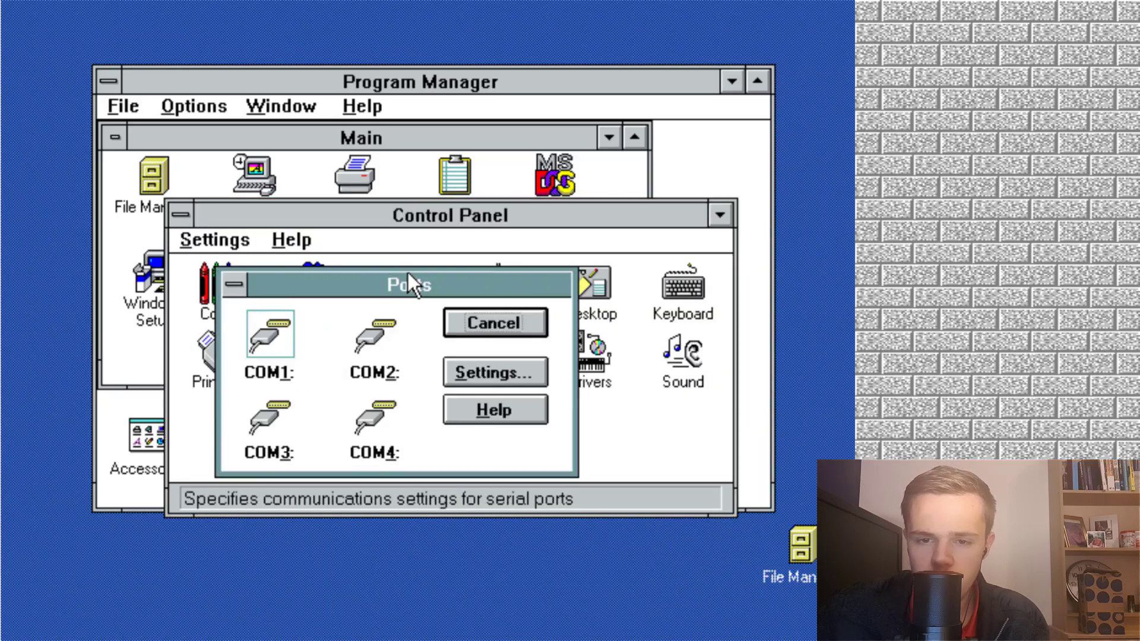
pyautogui.click(241, 285)
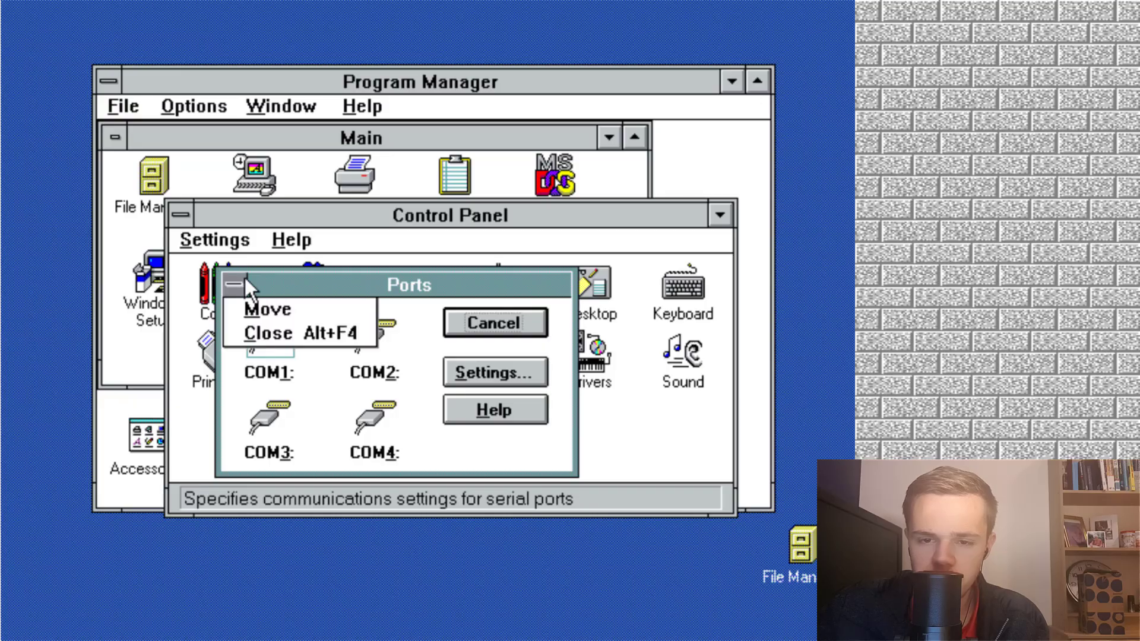
pyautogui.click(254, 335)
pyautogui.doubleClick(498, 283)
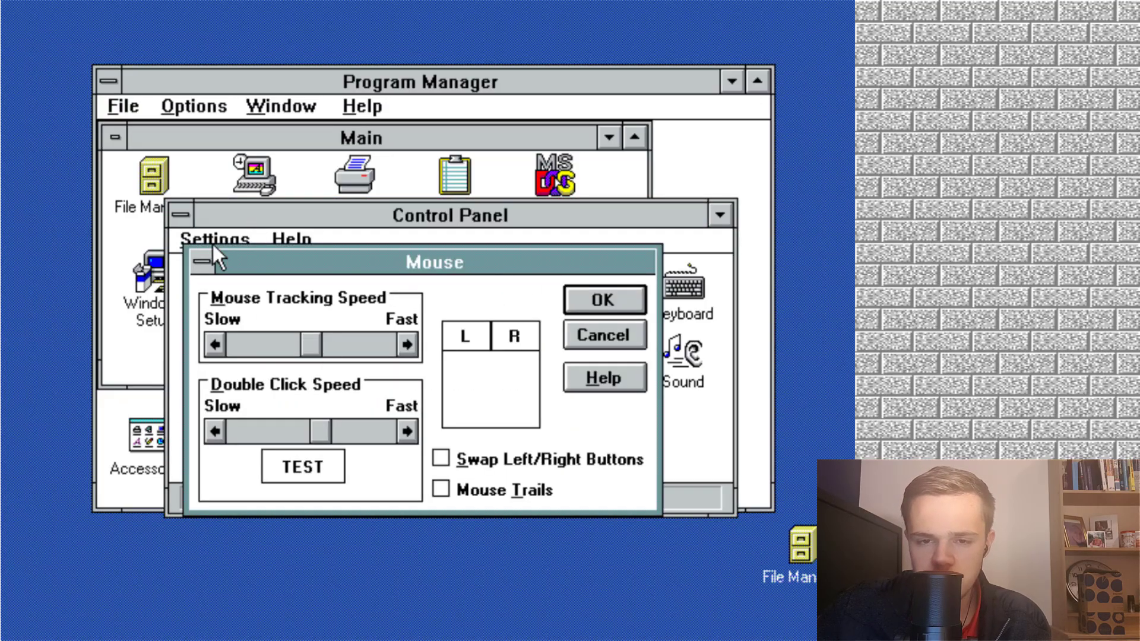
pyautogui.click(202, 263)
pyautogui.click(240, 311)
# Toggle system sounds off and on in Sound, cancel, then select International
pyautogui.doubleClick(677, 344)
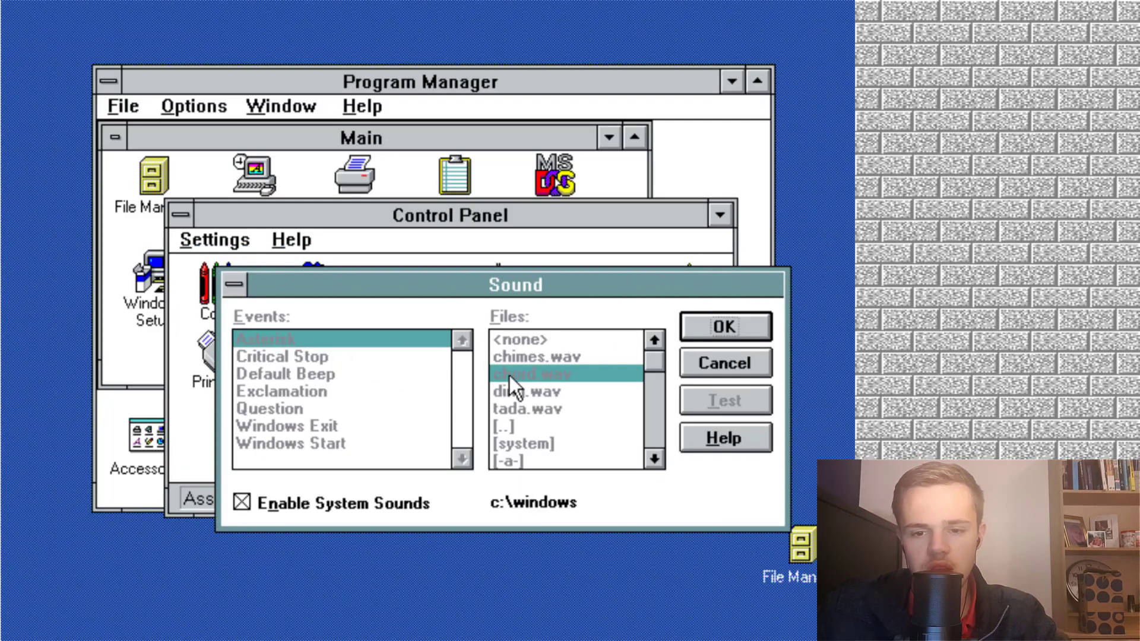
pyautogui.click(267, 499)
pyautogui.click(265, 508)
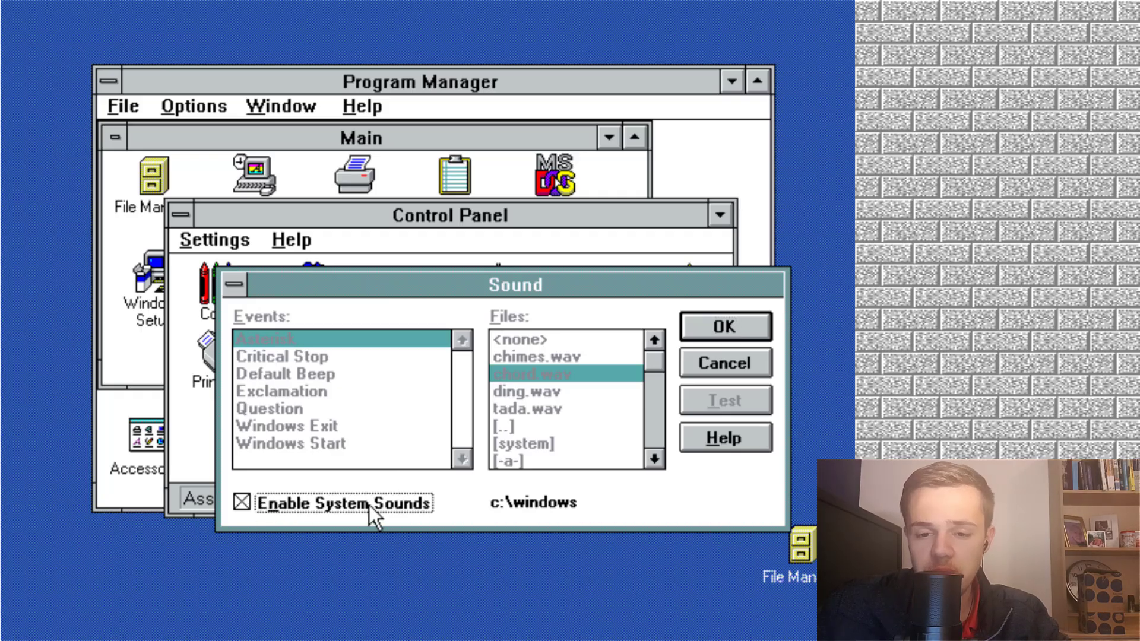
pyautogui.click(731, 362)
pyautogui.click(309, 354)
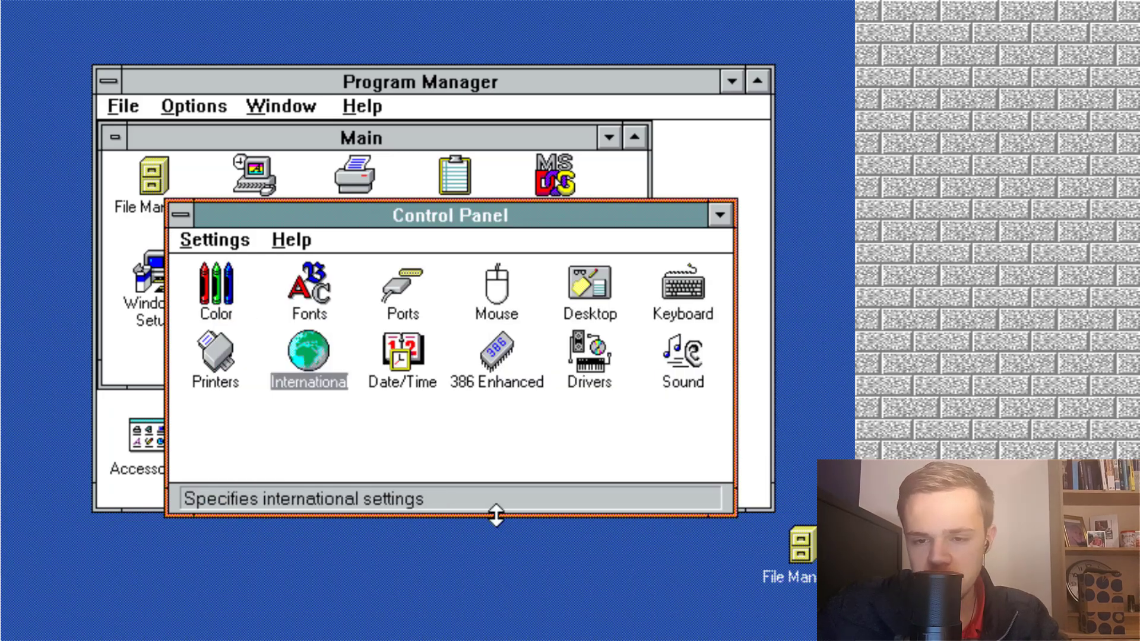
# Try 386 Enhanced, dismiss the ports error, and return to Program Manager
pyautogui.doubleClick(490, 348)
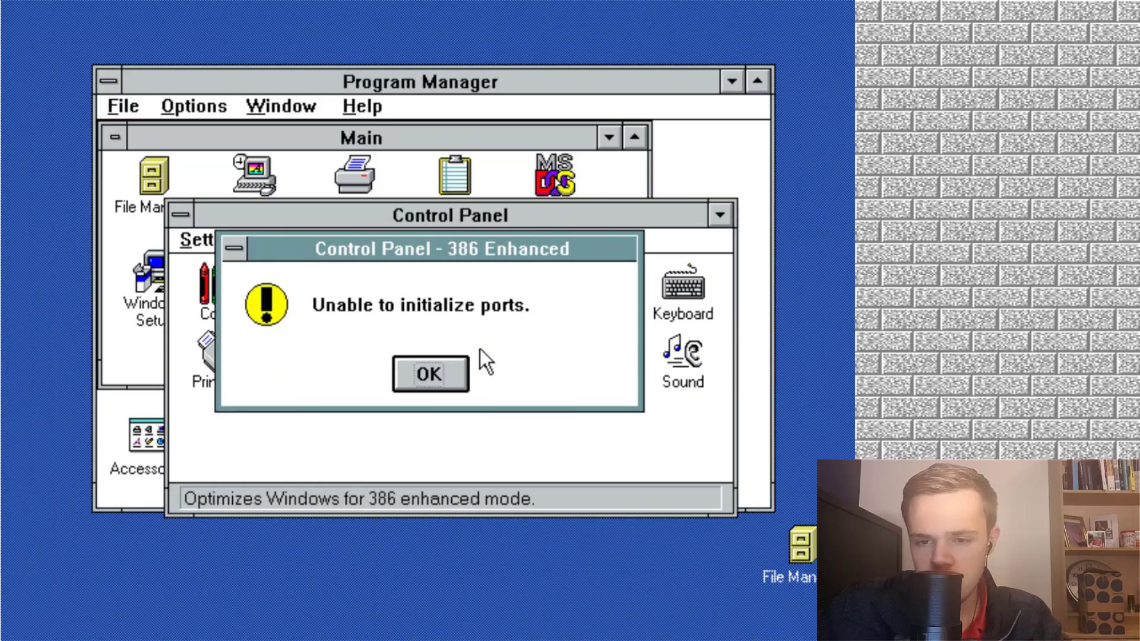
pyautogui.click(431, 368)
pyautogui.press('Escape')
pyautogui.click(371, 172)
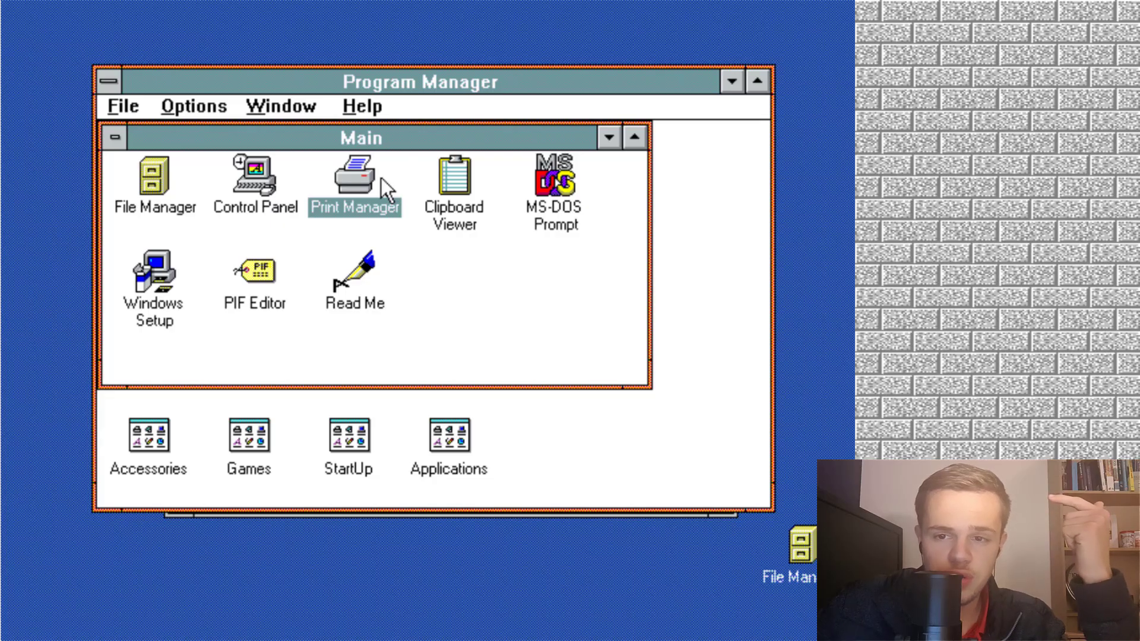
# Open Clipboard Viewer and minimize it to a desktop icon
pyautogui.click(472, 173)
pyautogui.doubleClick(471, 174)
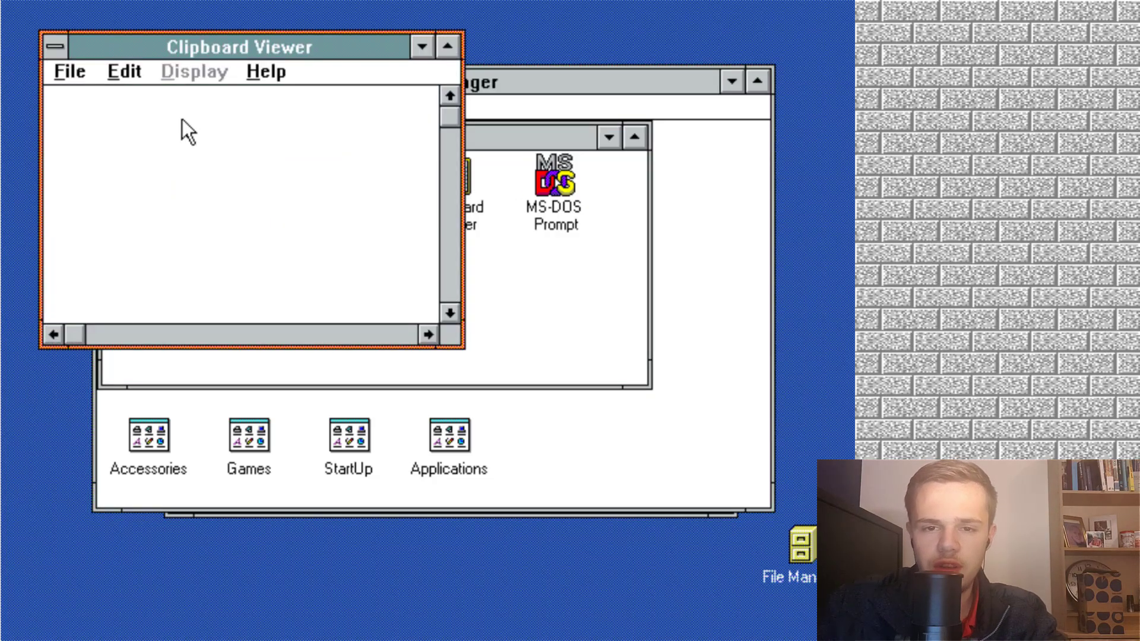
pyautogui.click(54, 45)
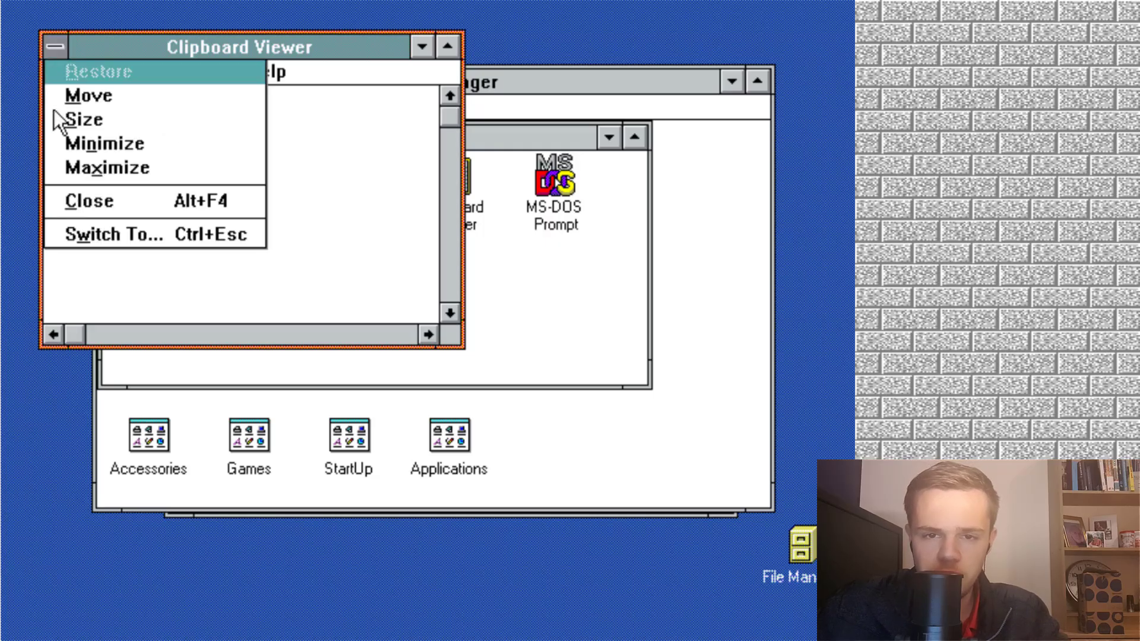
pyautogui.click(105, 143)
# View the Read Me document in Write, close it, and open the Accessories group
pyautogui.click(555, 214)
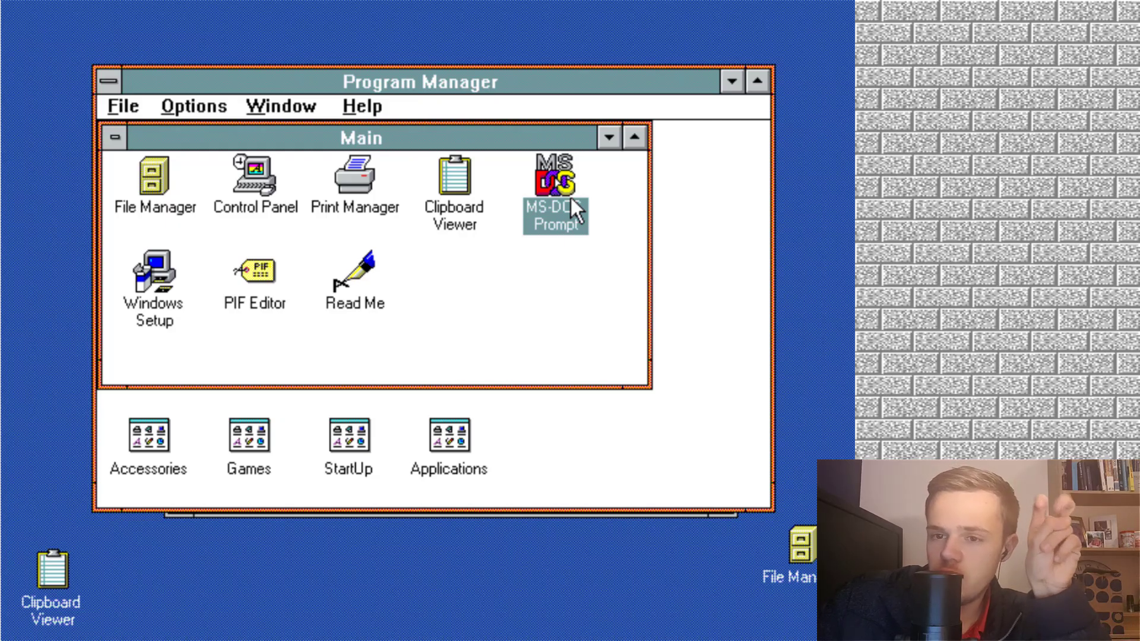
pyautogui.click(155, 305)
pyautogui.doubleClick(335, 276)
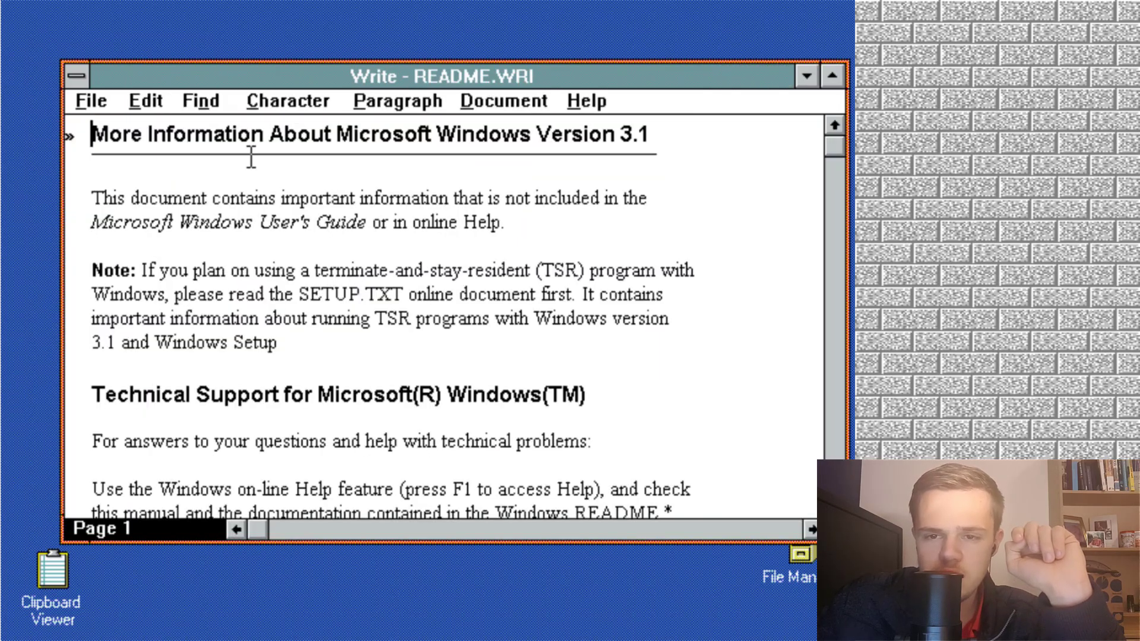
pyautogui.click(74, 76)
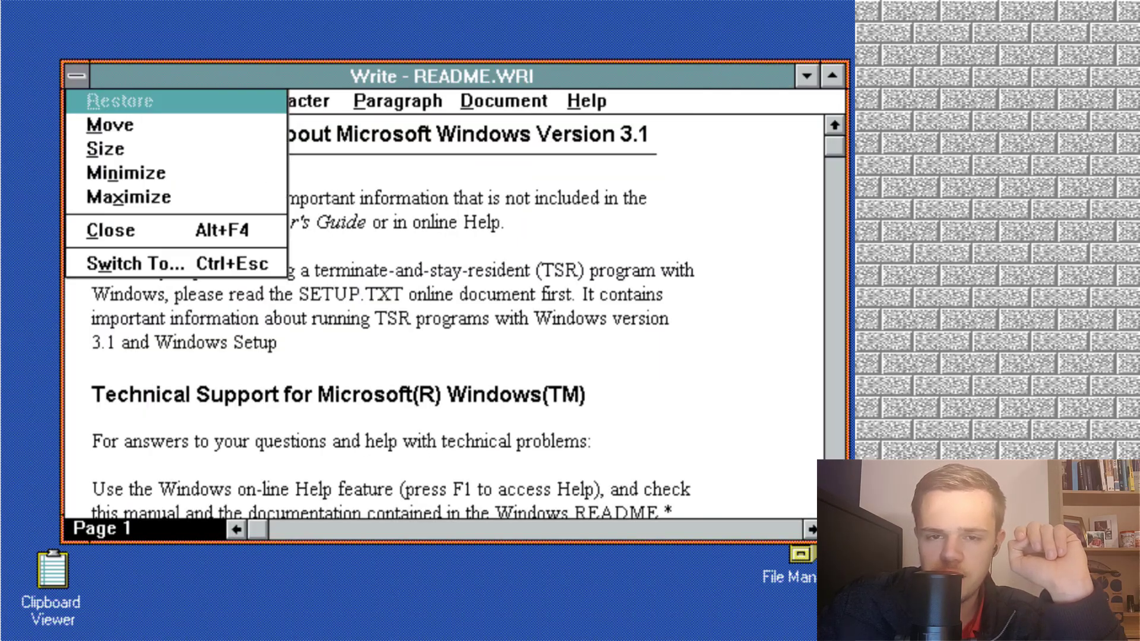
pyautogui.click(141, 238)
pyautogui.doubleClick(138, 428)
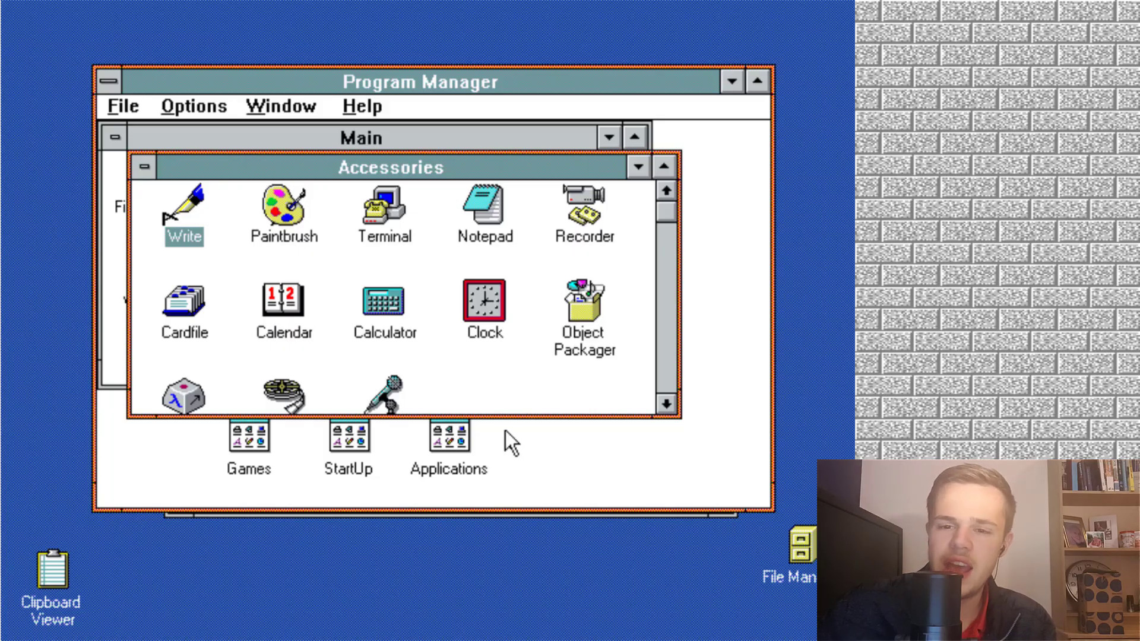
# Launch Paintbrush and draw a hollow rectangle on the canvas's left half
pyautogui.doubleClick(280, 222)
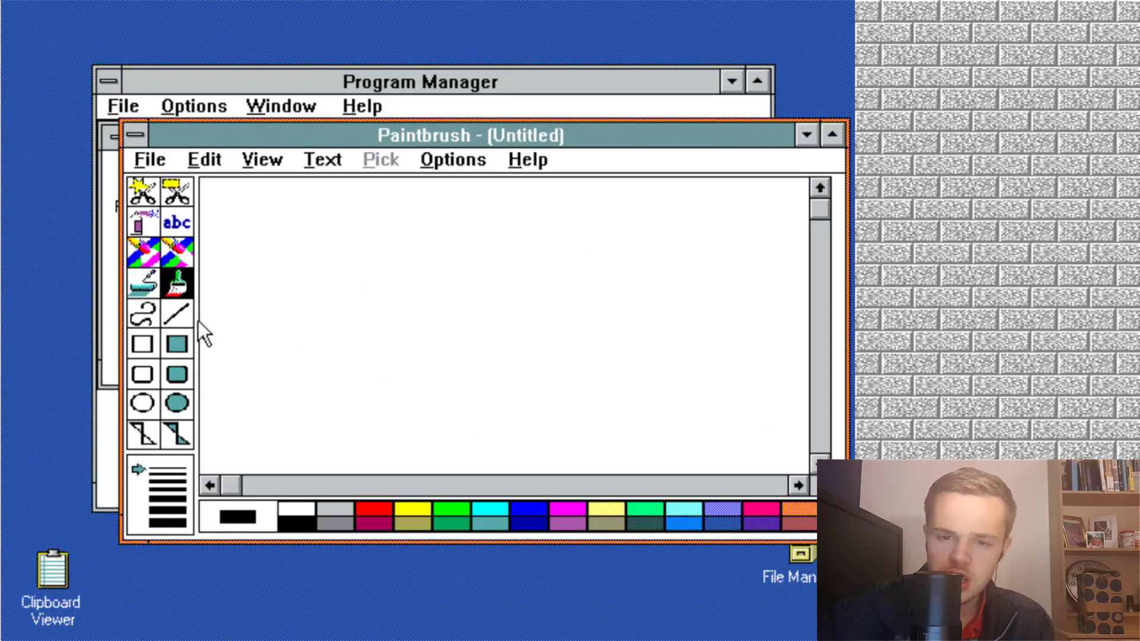
pyautogui.click(142, 343)
pyautogui.moveTo(260, 187)
pyautogui.mouseDown()
pyautogui.moveTo(374, 315)
pyautogui.moveTo(540, 402)
pyautogui.mouseUp()
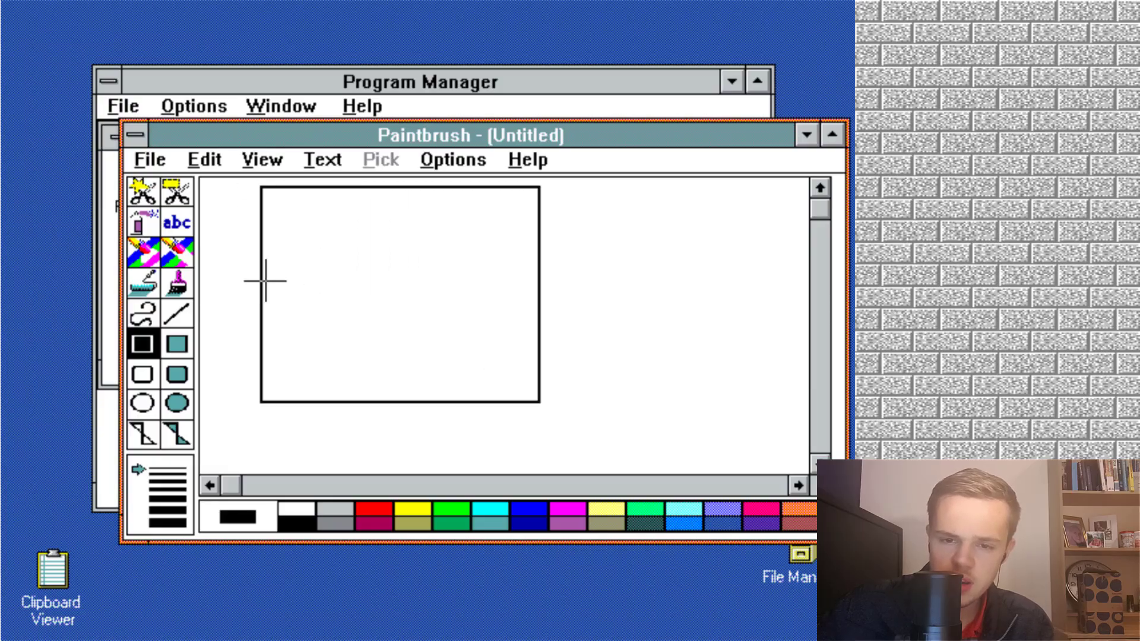
# Paint an olive freehand outline inside the rectangle and fill the shape with olive
pyautogui.click(154, 249)
pyautogui.click(426, 524)
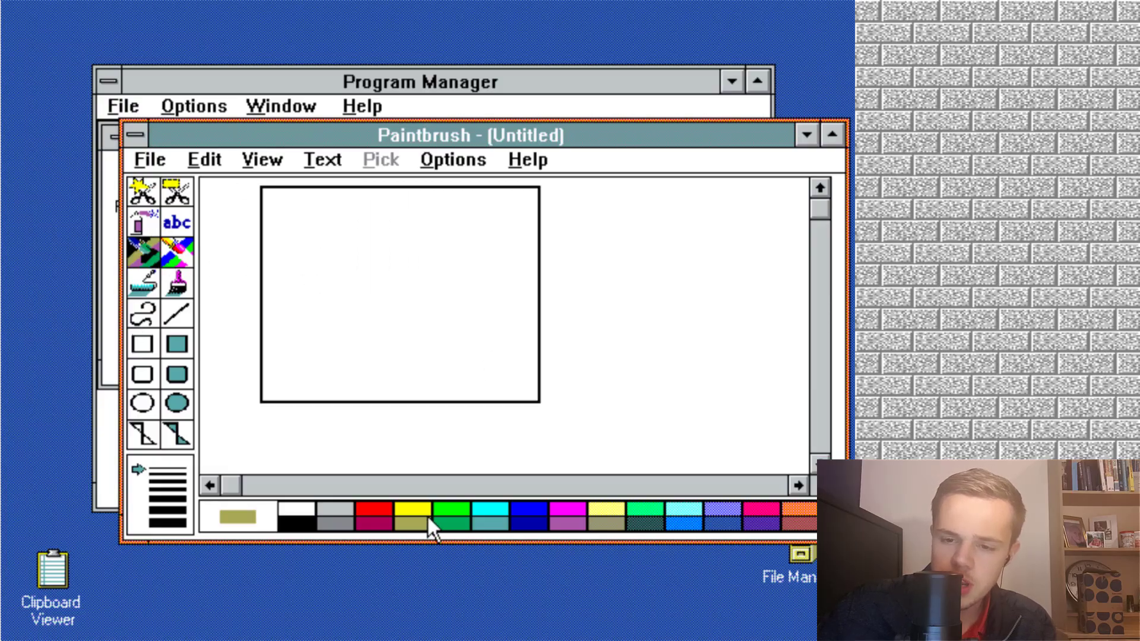
pyautogui.click(177, 282)
pyautogui.moveTo(461, 305)
pyautogui.mouseDown()
pyautogui.moveTo(371, 302)
pyautogui.moveTo(384, 208)
pyautogui.moveTo(469, 272)
pyautogui.moveTo(502, 255)
pyautogui.moveTo(518, 291)
pyautogui.moveTo(476, 322)
pyautogui.mouseUp()
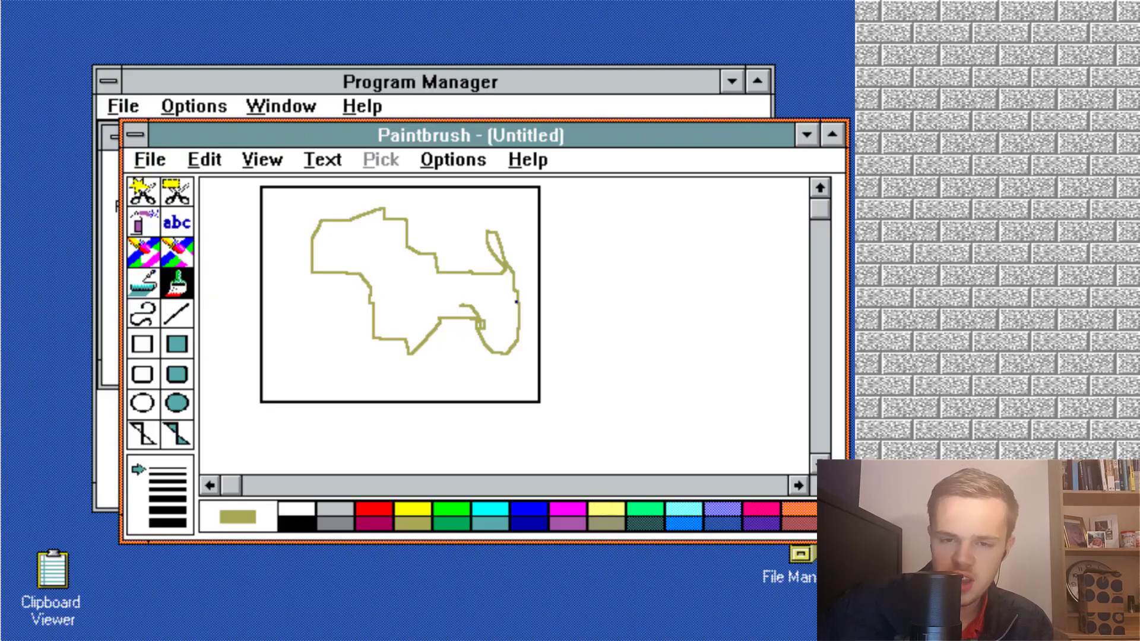
pyautogui.click(143, 283)
pyautogui.click(356, 267)
# Try saving the picture via Save As with invalid names 'jdodojdojdojjdo' and 'skks s'
pyautogui.click(150, 159)
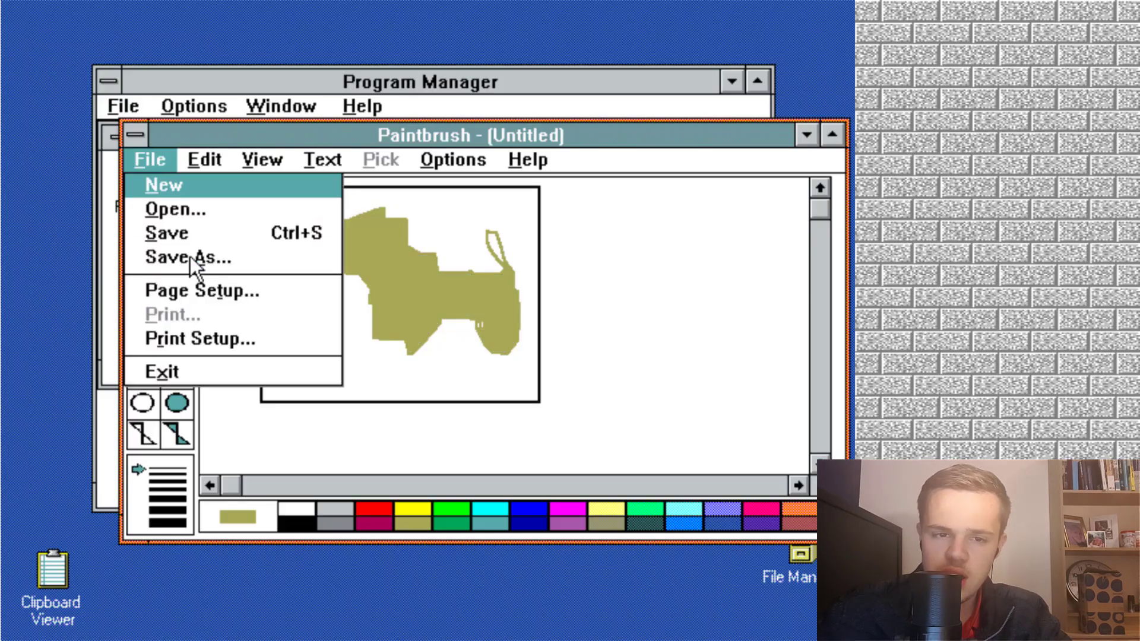
pyautogui.click(190, 256)
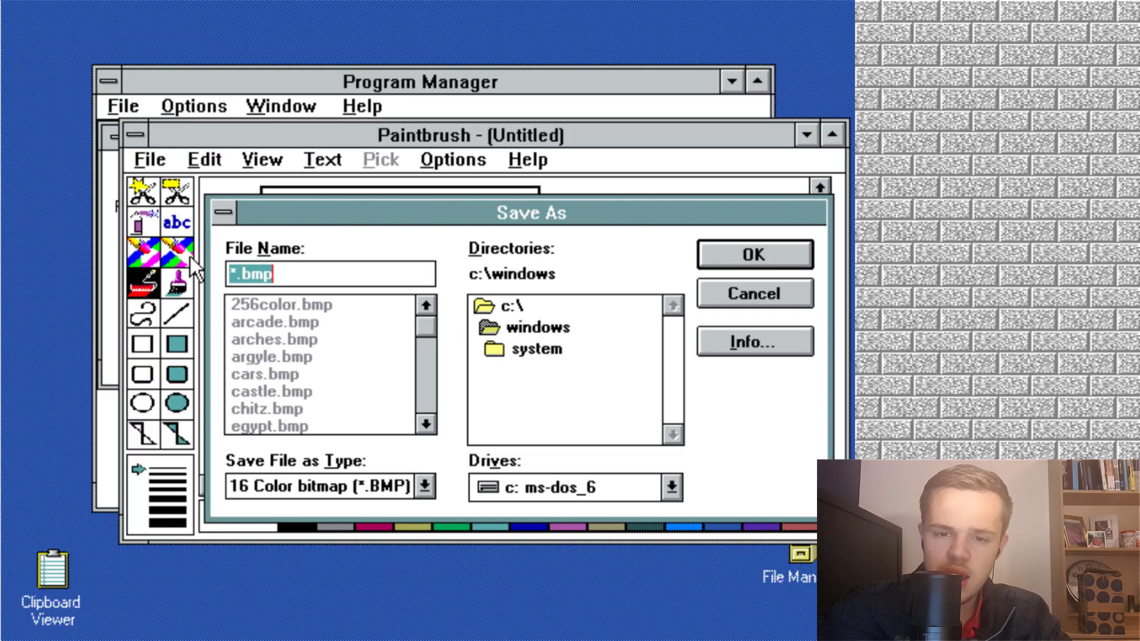
pyautogui.doubleClick(346, 271)
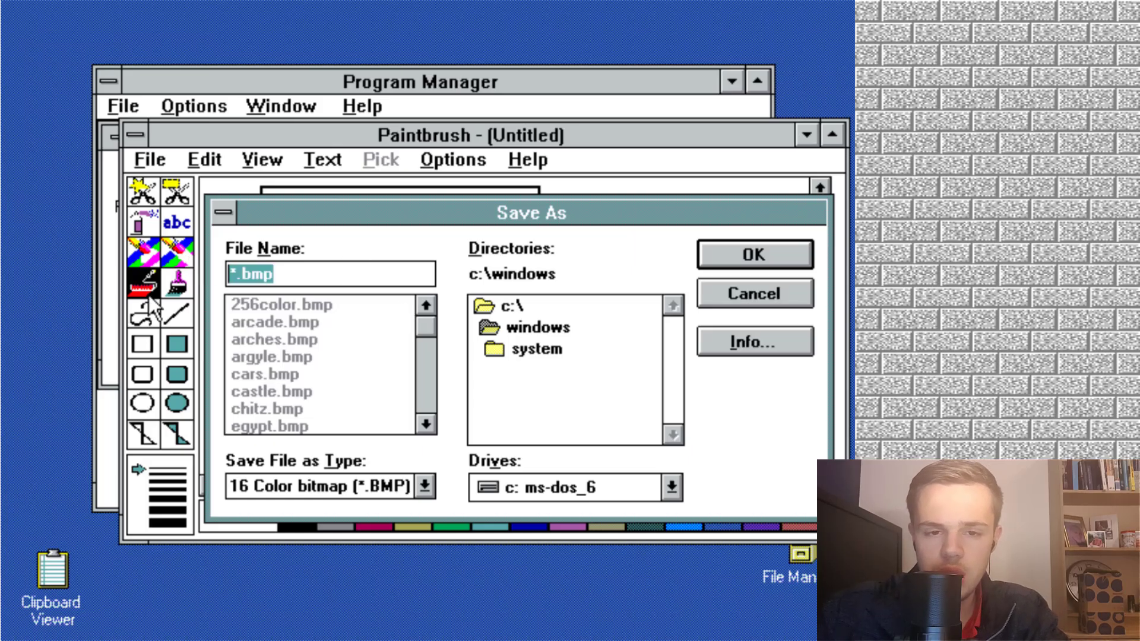
pyautogui.write('jdodojdojdojjdo')
pyautogui.press('Return')
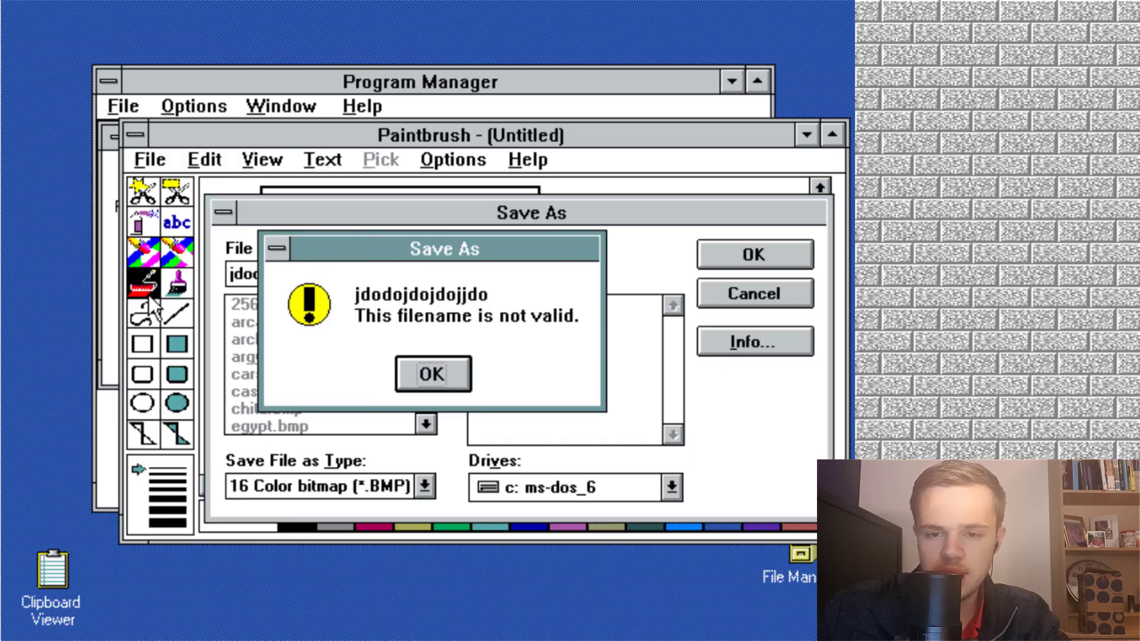
pyautogui.press('Return')
pyautogui.write('skks s')
pyautogui.press('Return')
pyautogui.press('Return')
pyautogui.press('BackSpace')
# Launch Recorder and close it again
pyautogui.write('k')
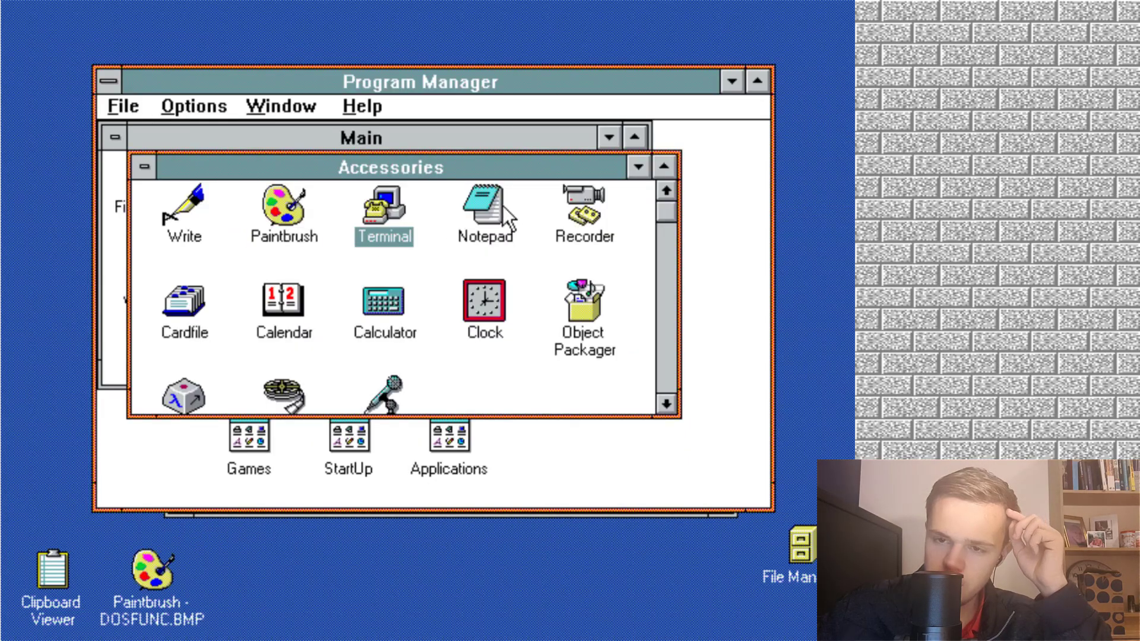
pyautogui.click(501, 205)
pyautogui.doubleClick(594, 208)
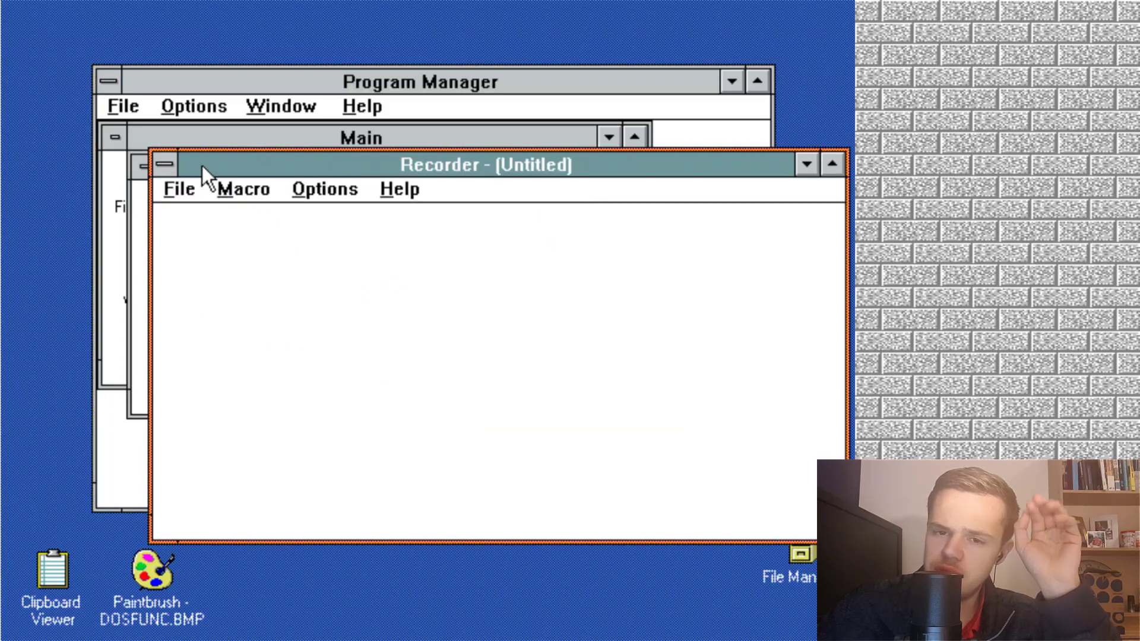
pyautogui.click(166, 164)
pyautogui.click(199, 212)
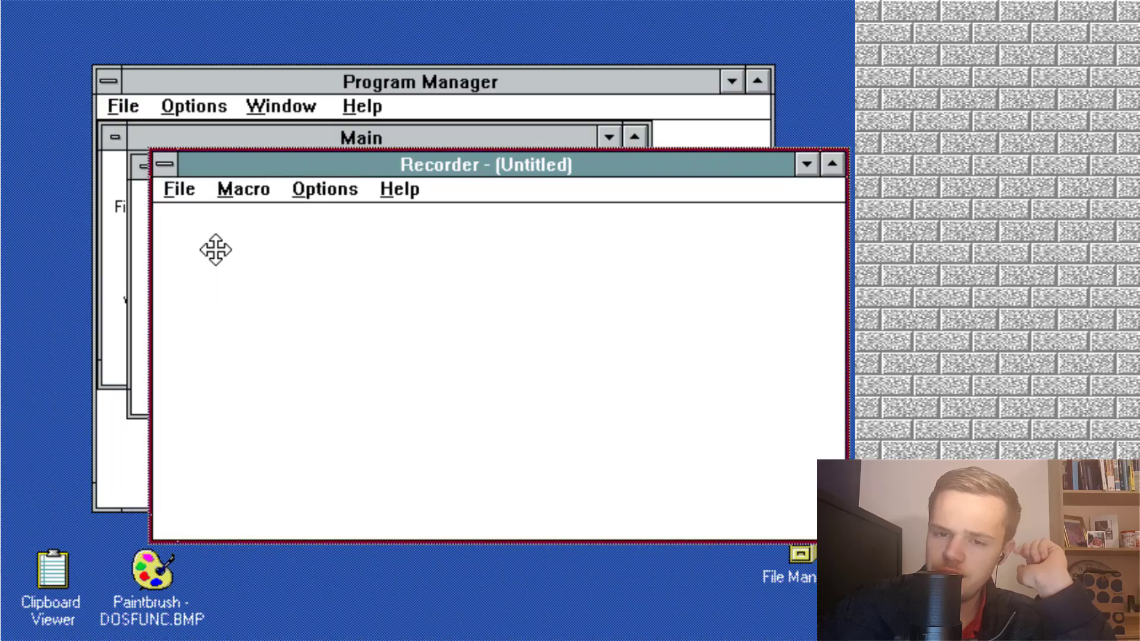
pyautogui.hotkey('alt', 'F4')
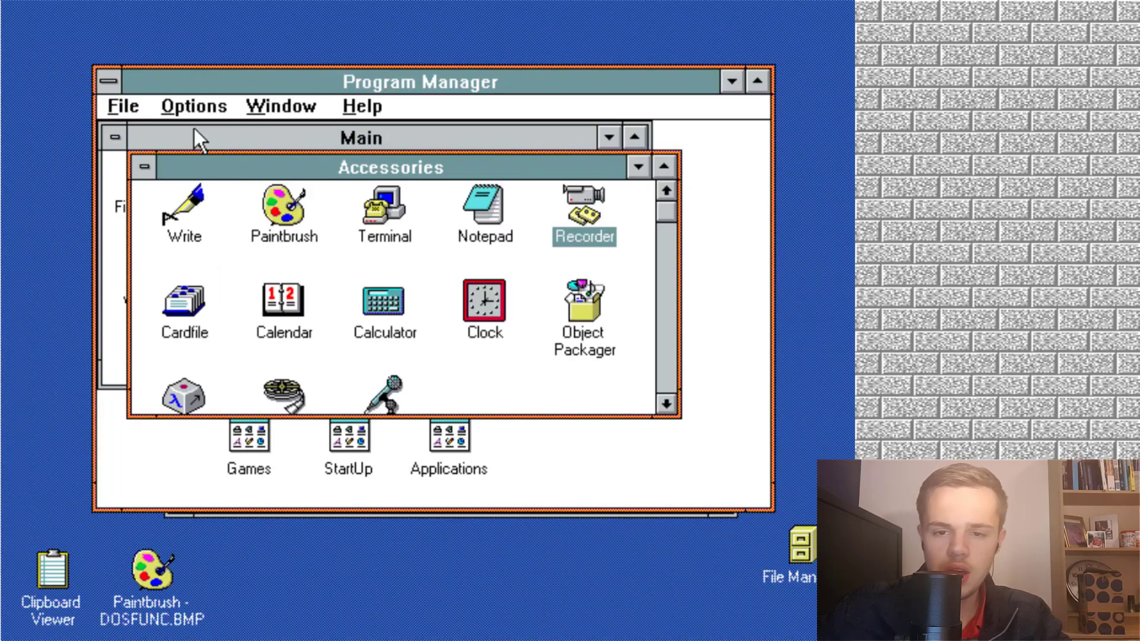
# Open and close Cardfile, then select Calculator and Clock
pyautogui.doubleClick(195, 273)
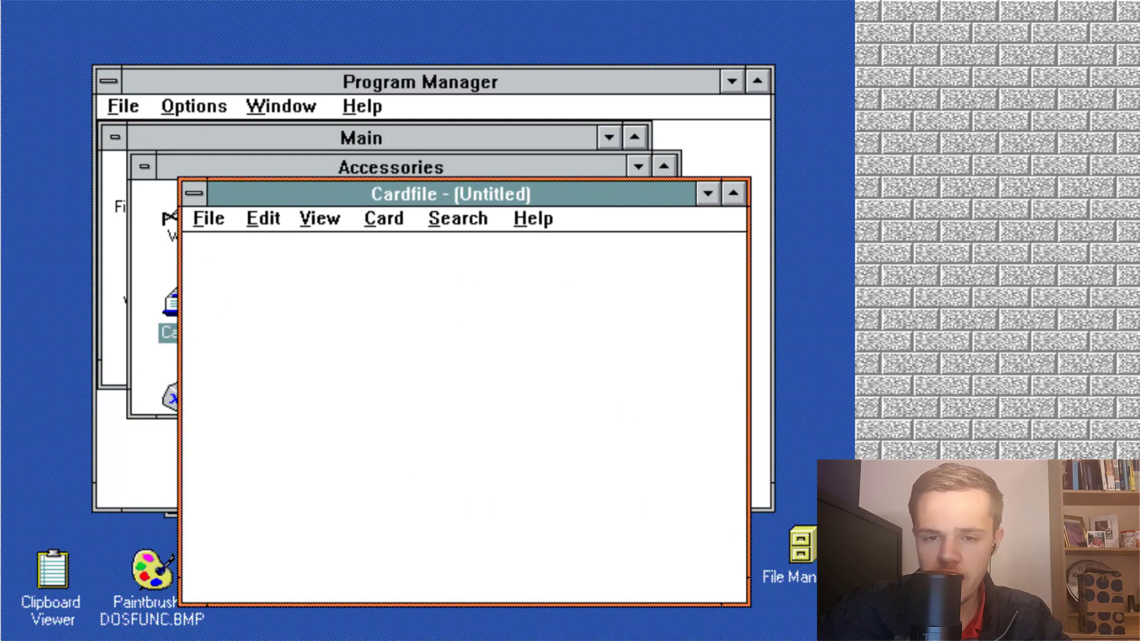
pyautogui.click(193, 195)
pyautogui.click(251, 348)
pyautogui.click(397, 309)
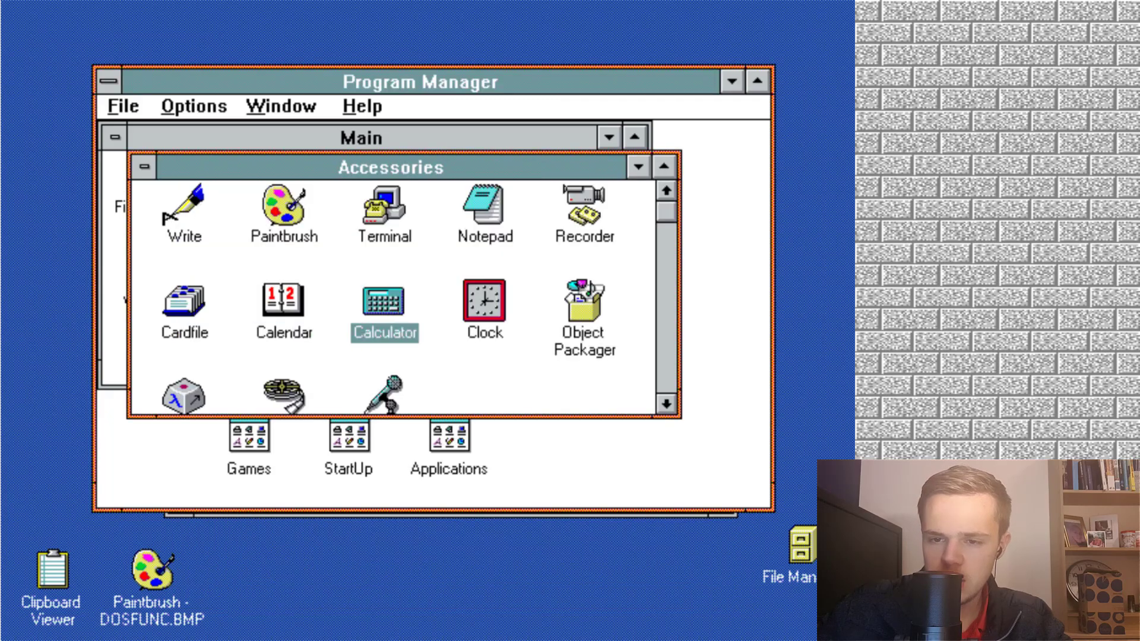
pyautogui.click(498, 299)
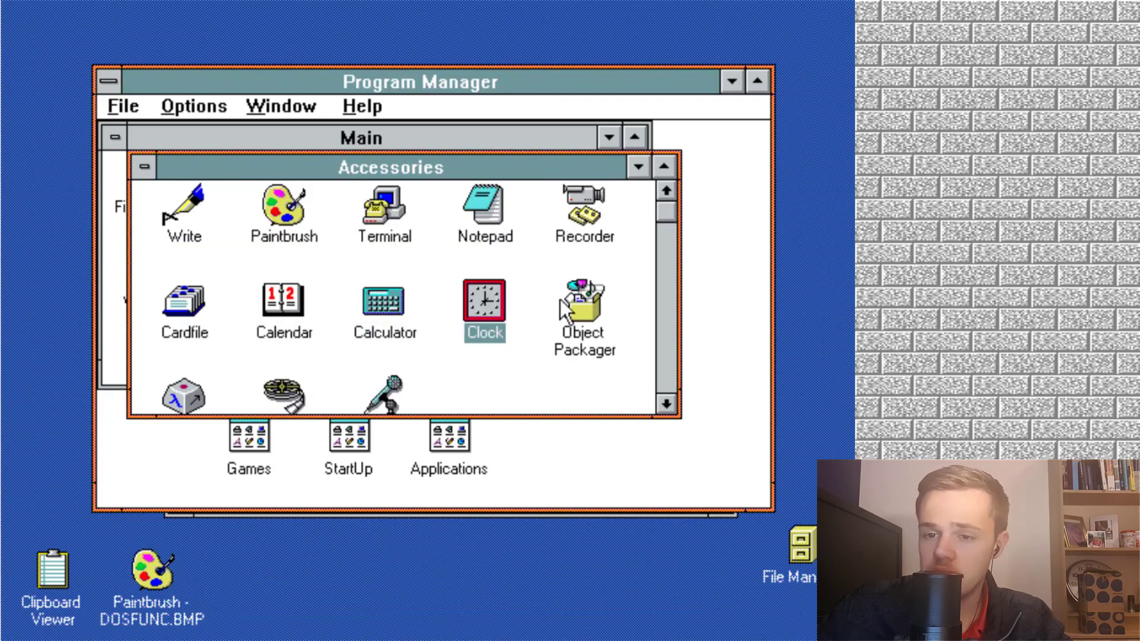
# Import argyle.bmp into a package in Object Packager, then close it
pyautogui.doubleClick(580, 300)
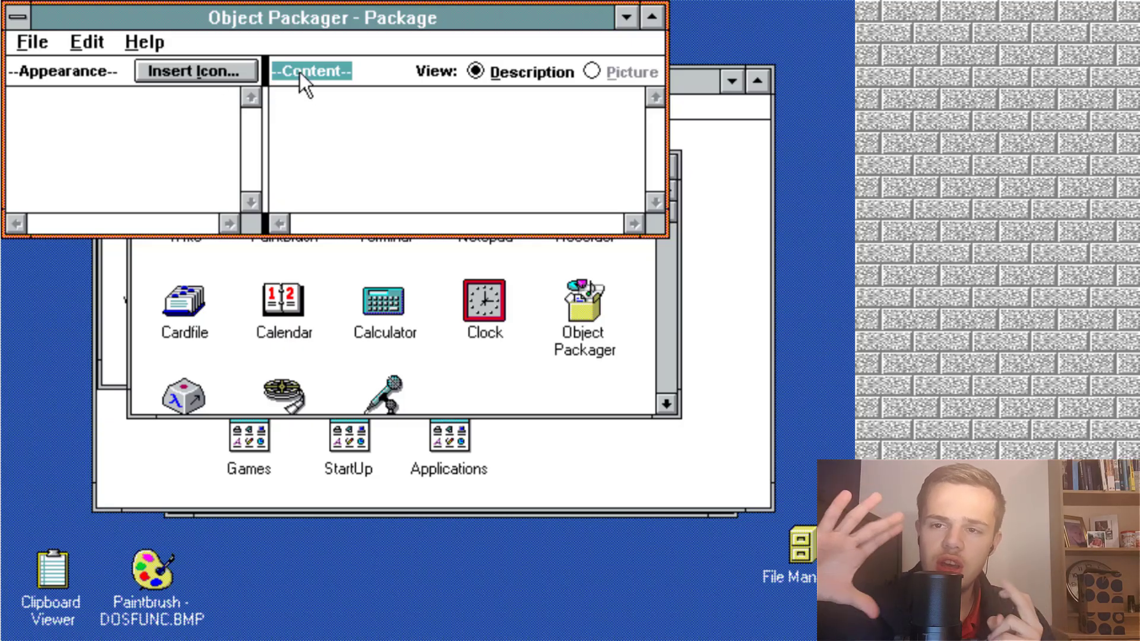
pyautogui.click(34, 44)
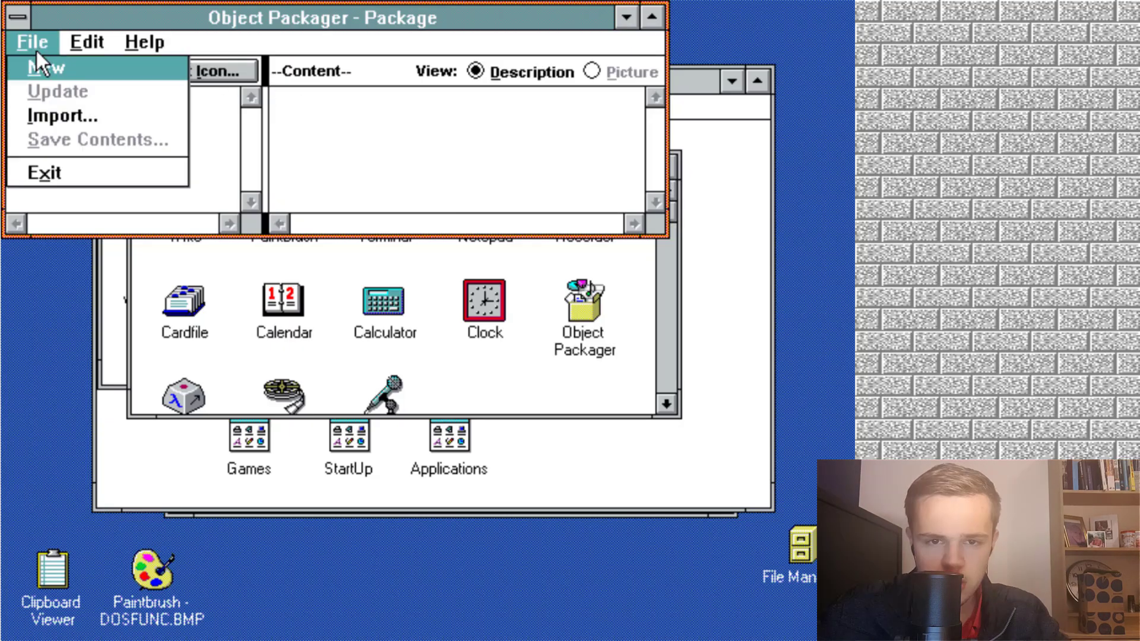
pyautogui.click(66, 115)
pyautogui.click(163, 221)
pyautogui.click(631, 135)
pyautogui.click(329, 142)
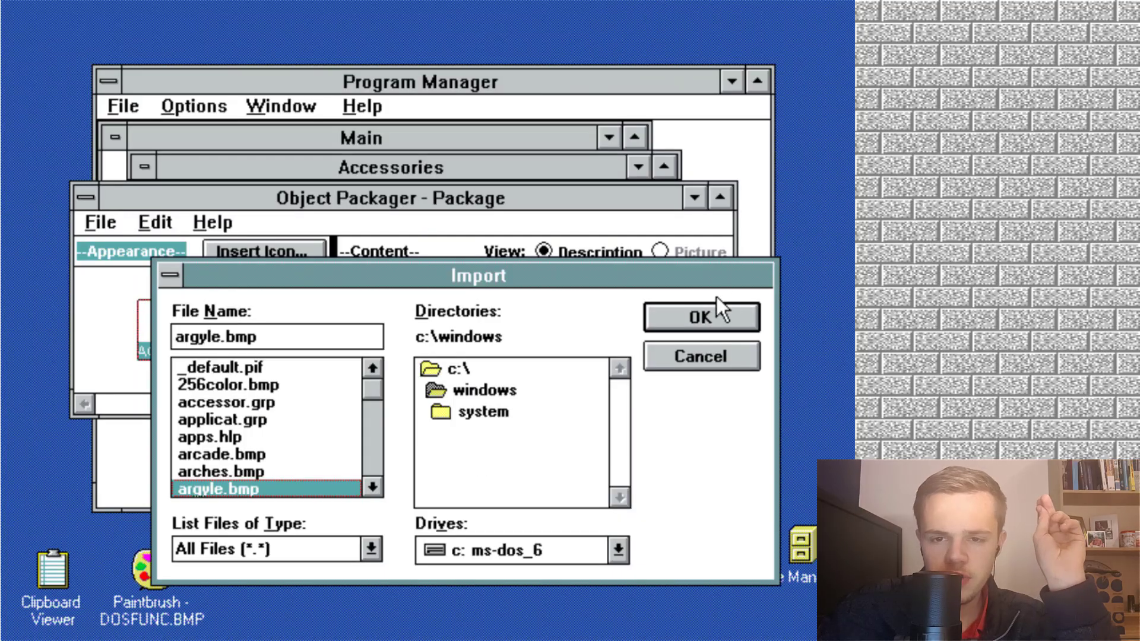
pyautogui.click(714, 310)
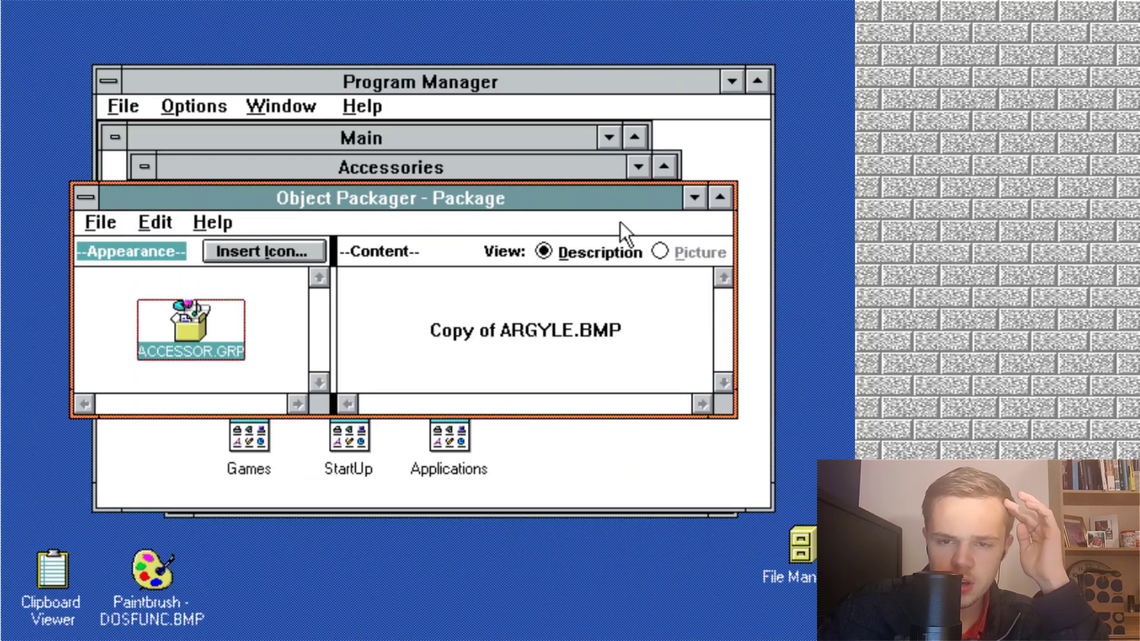
pyautogui.click(83, 198)
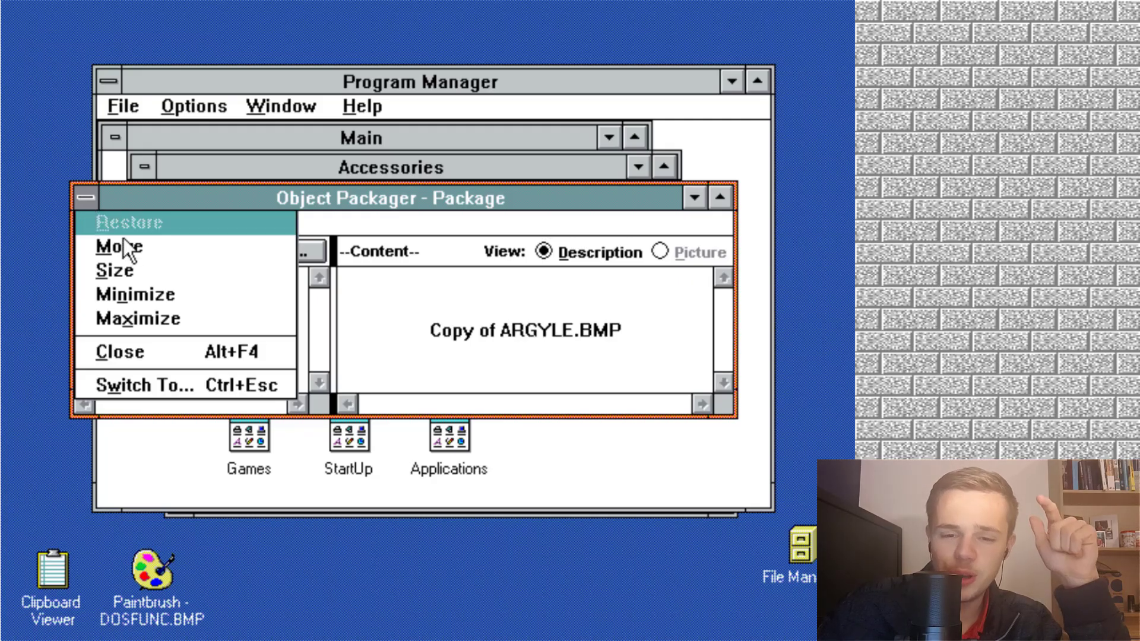
pyautogui.click(204, 344)
pyautogui.moveTo(666, 212); pyautogui.dragTo(674, 375)
# Open Character Map on the Symbol font, then close it
pyautogui.doubleClick(190, 375)
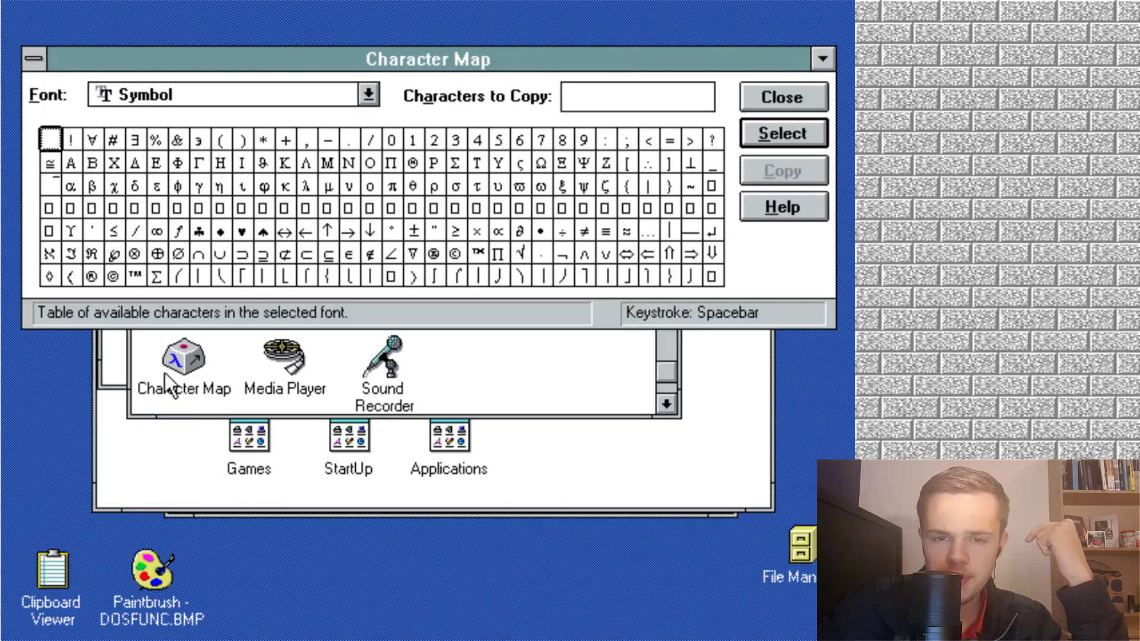
pyautogui.click(282, 99)
pyautogui.click(284, 101)
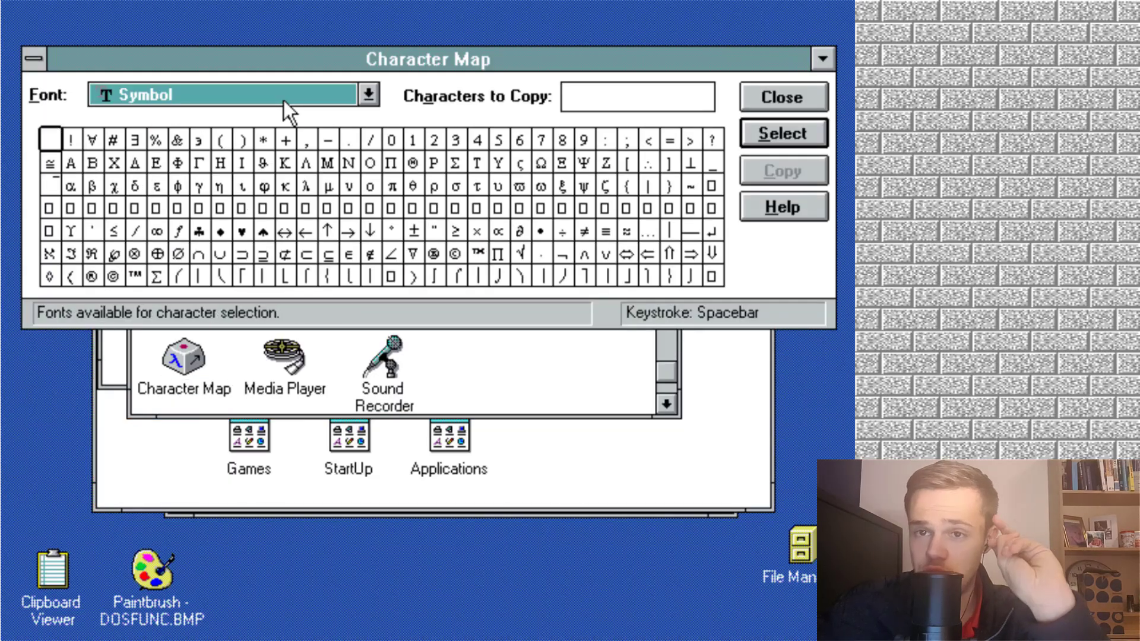
pyautogui.click(284, 101)
pyautogui.hotkey('alt', 'F4')
# Try launching Media Player twice, dismissing the missing device driver warning
pyautogui.doubleClick(280, 365)
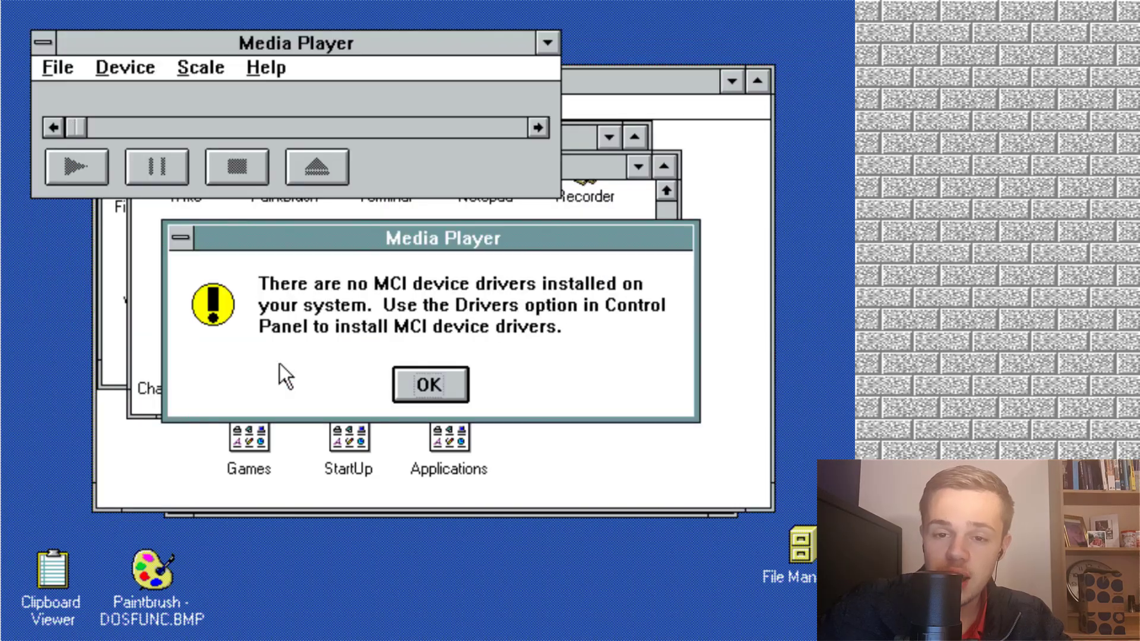
pyautogui.click(455, 379)
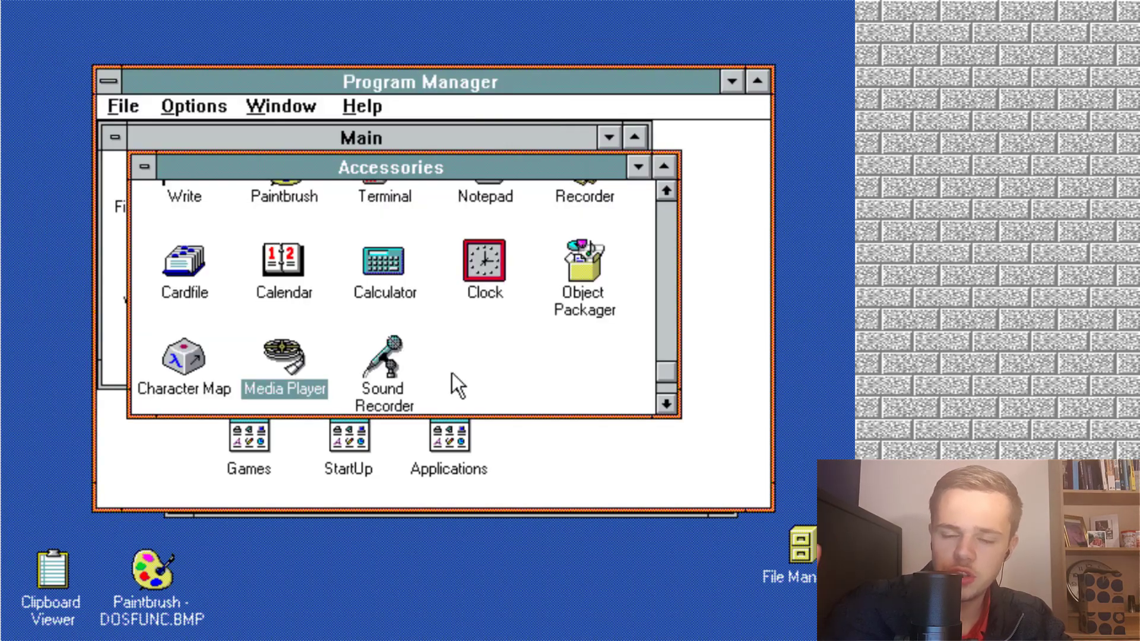
pyautogui.doubleClick(307, 357)
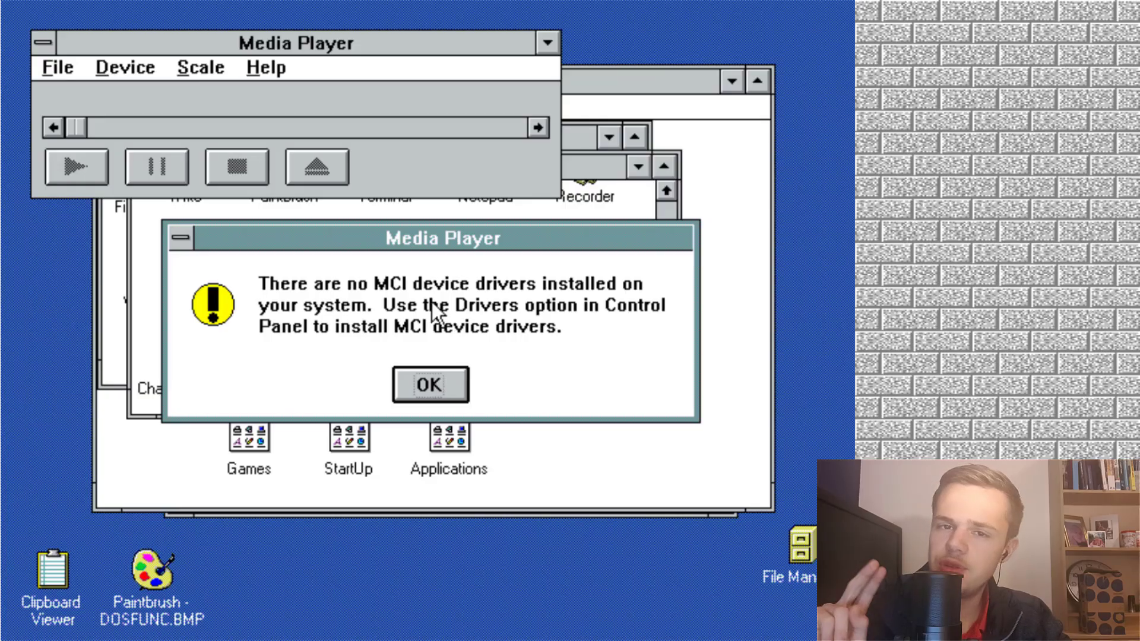
pyautogui.click(429, 386)
# Launch Sound Recorder, dismiss the missing sound driver error, and minimize it
pyautogui.doubleClick(402, 344)
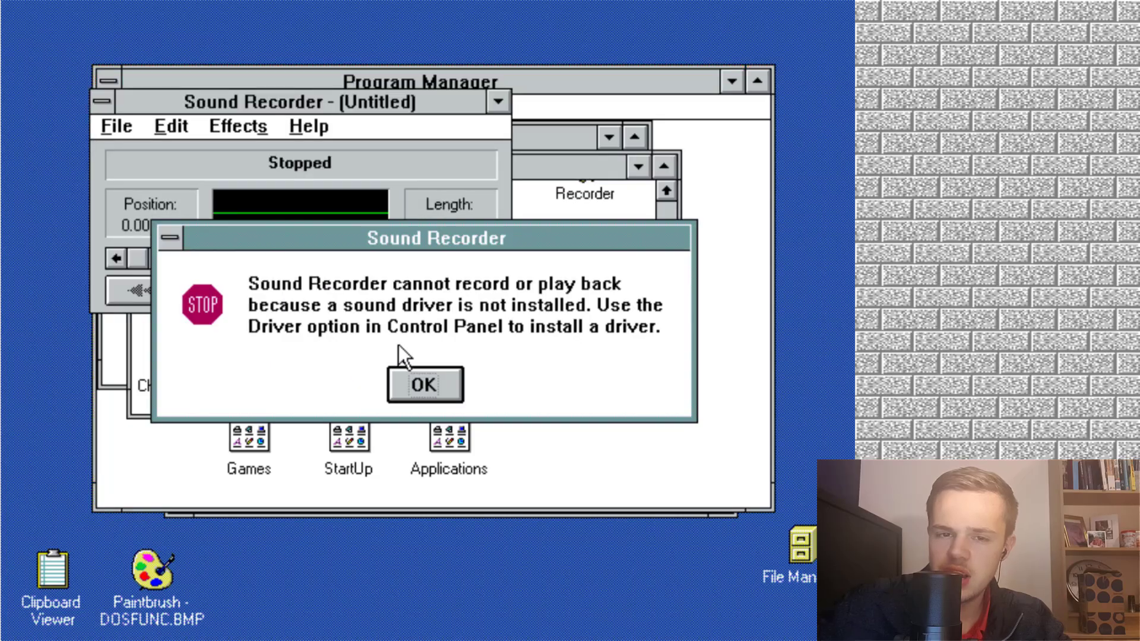
pyautogui.click(423, 384)
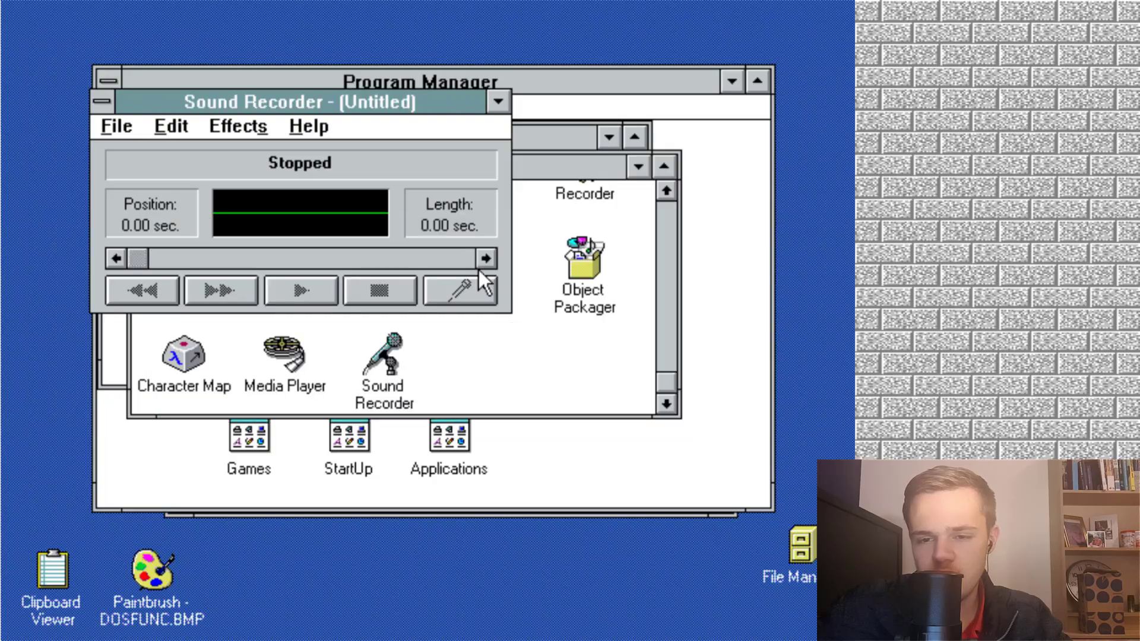
pyautogui.click(499, 103)
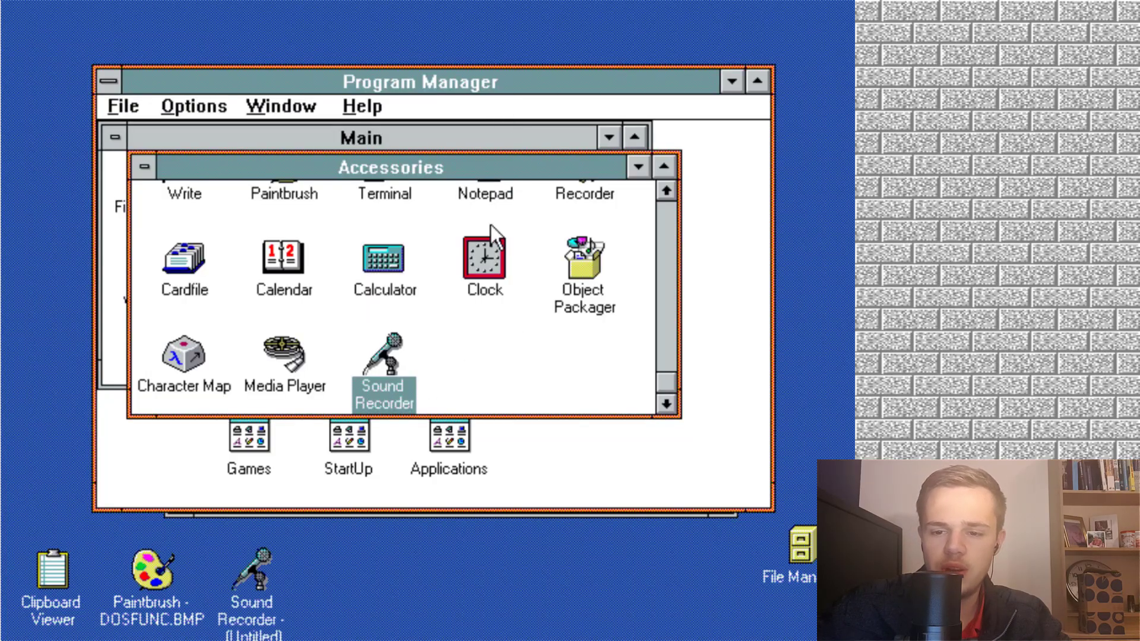
# Collapse Accessories, open Games, and play Minesweeper until hitting a mine
pyautogui.click(638, 167)
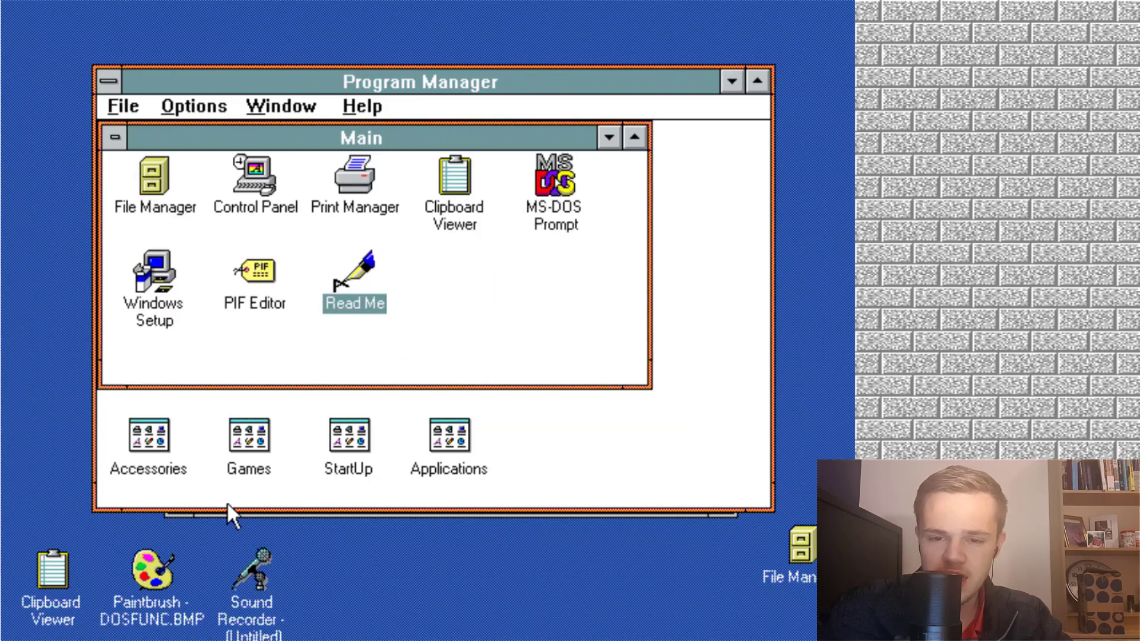
pyautogui.doubleClick(244, 436)
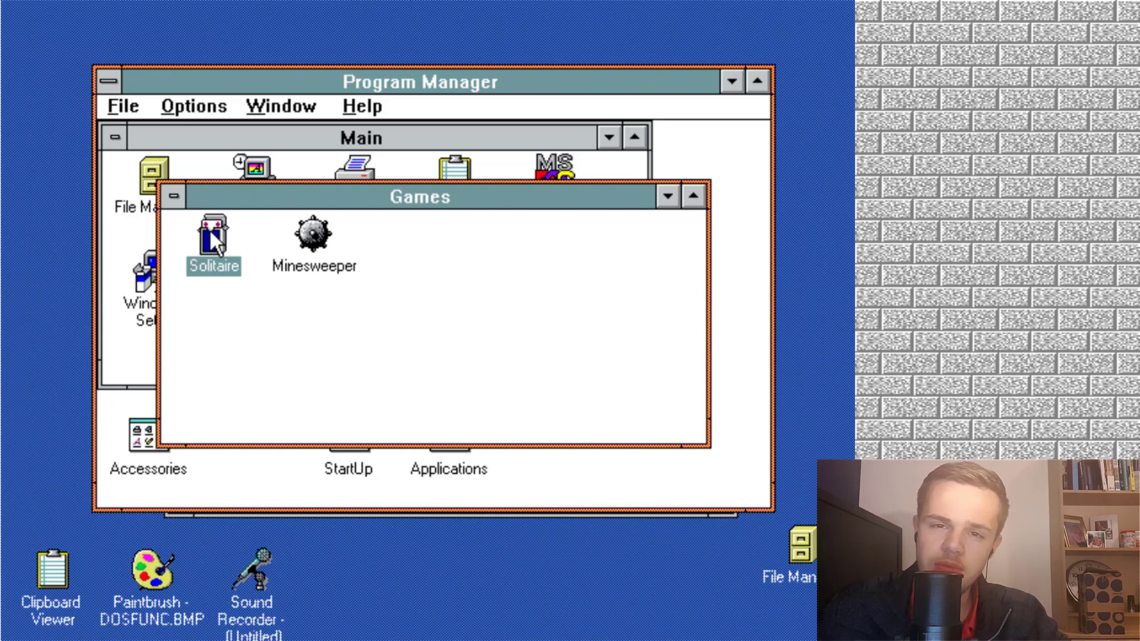
pyautogui.doubleClick(314, 233)
pyautogui.click(219, 242)
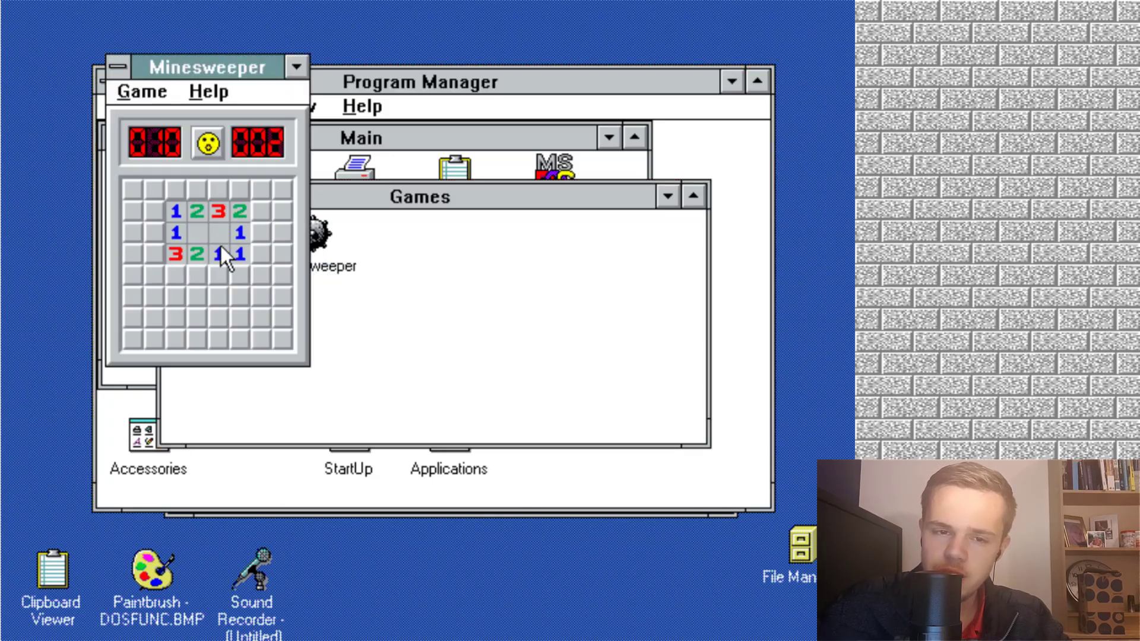
pyautogui.click(198, 275)
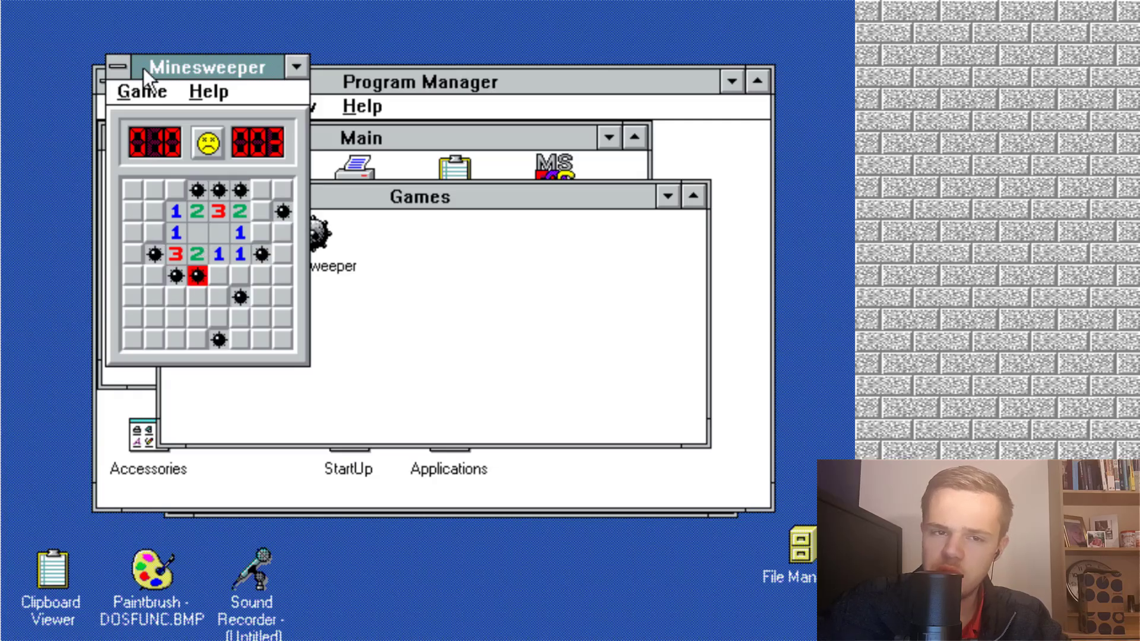
# Start a new Minesweeper game, uncover three cells, then try moving Solitaire's King of clubs
pyautogui.click(118, 66)
pyautogui.click(221, 143)
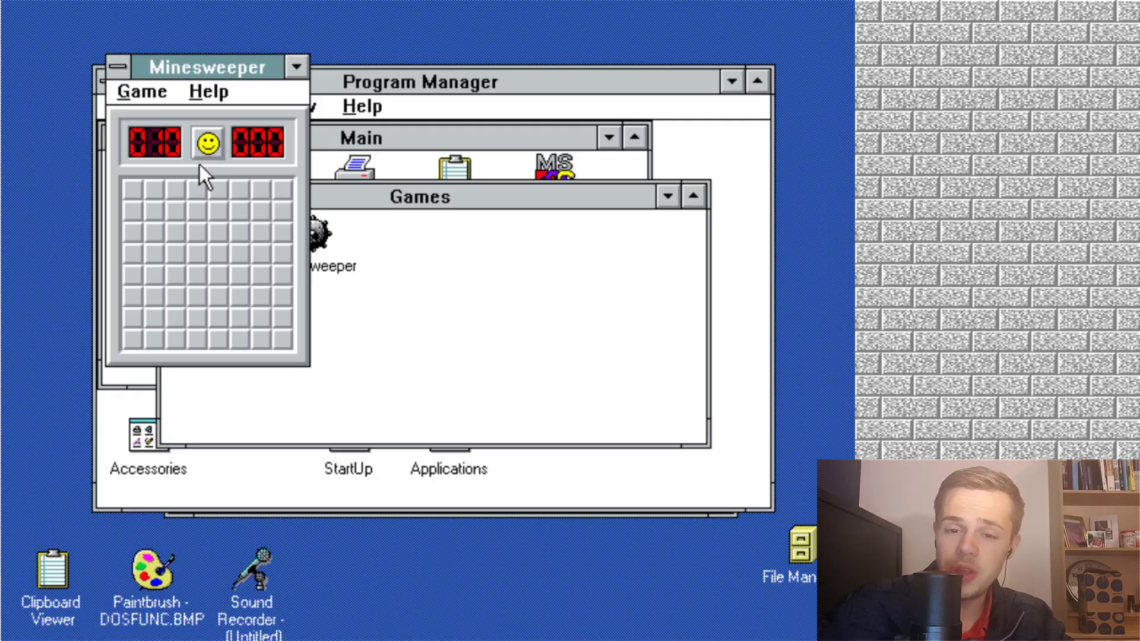
pyautogui.click(183, 280)
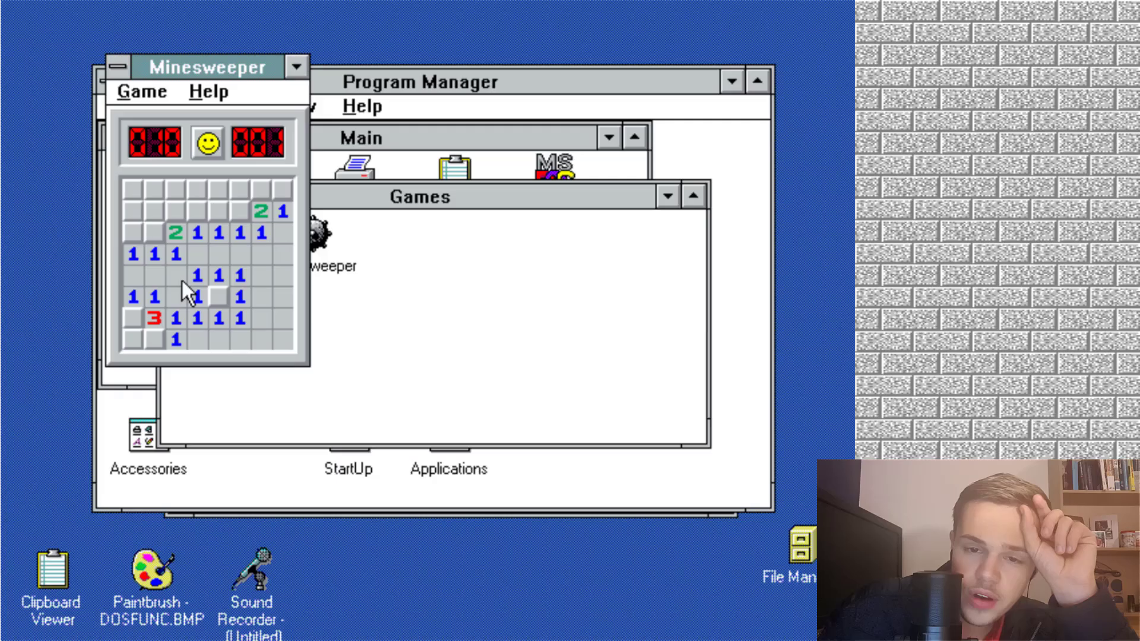
pyautogui.click(219, 216)
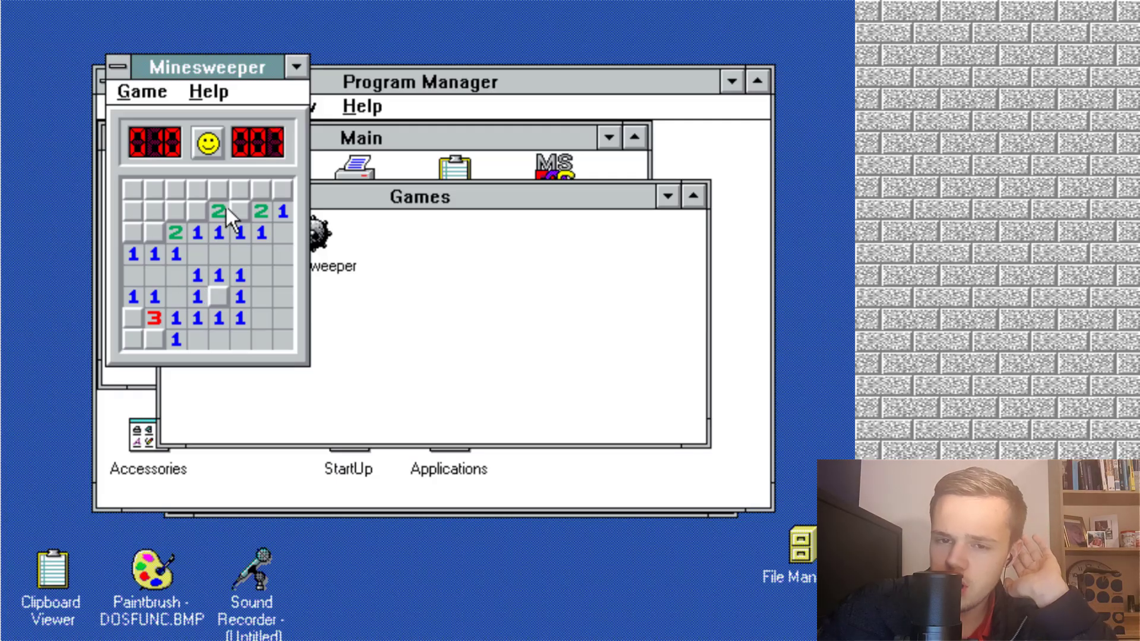
pyautogui.click(219, 193)
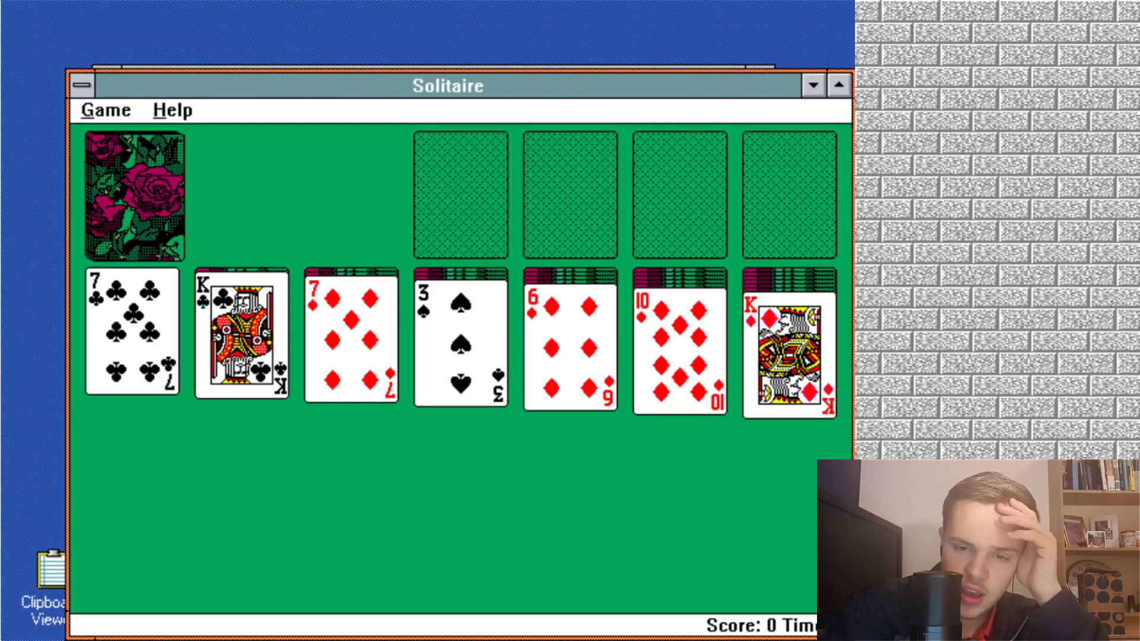
pyautogui.moveTo(247, 362)
pyautogui.mouseDown()
pyautogui.moveTo(370, 398)
pyautogui.moveTo(247, 363)
pyautogui.mouseUp()
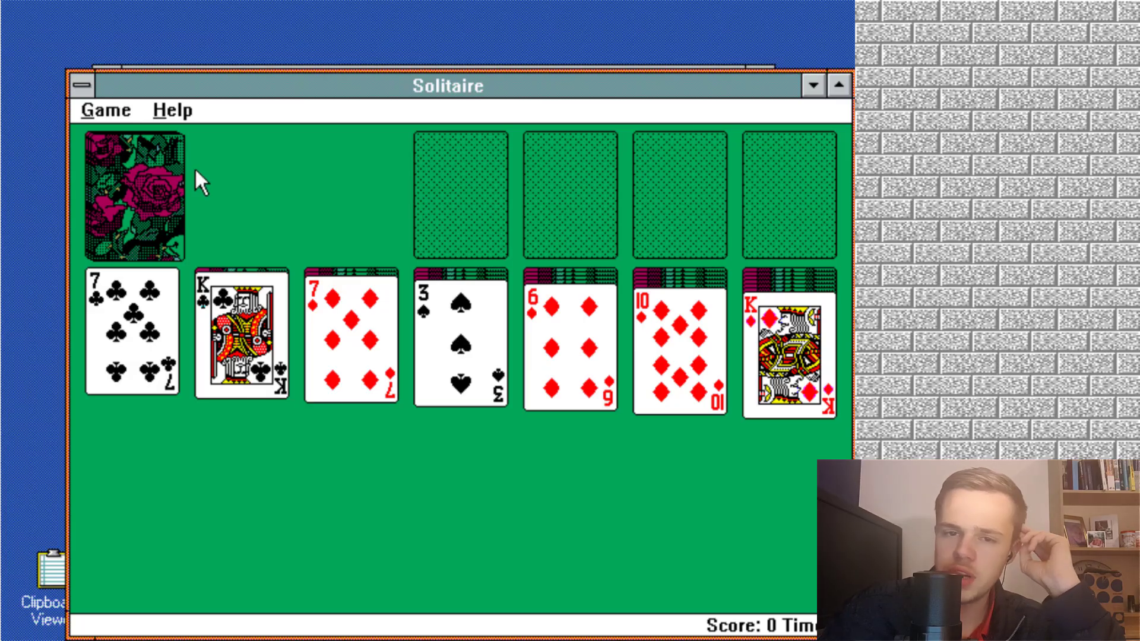
# Close Solitaire, run a Detect scan in Microsoft Anti-Virus, dismiss the warning, and exit
pyautogui.doubleClick(80, 84)
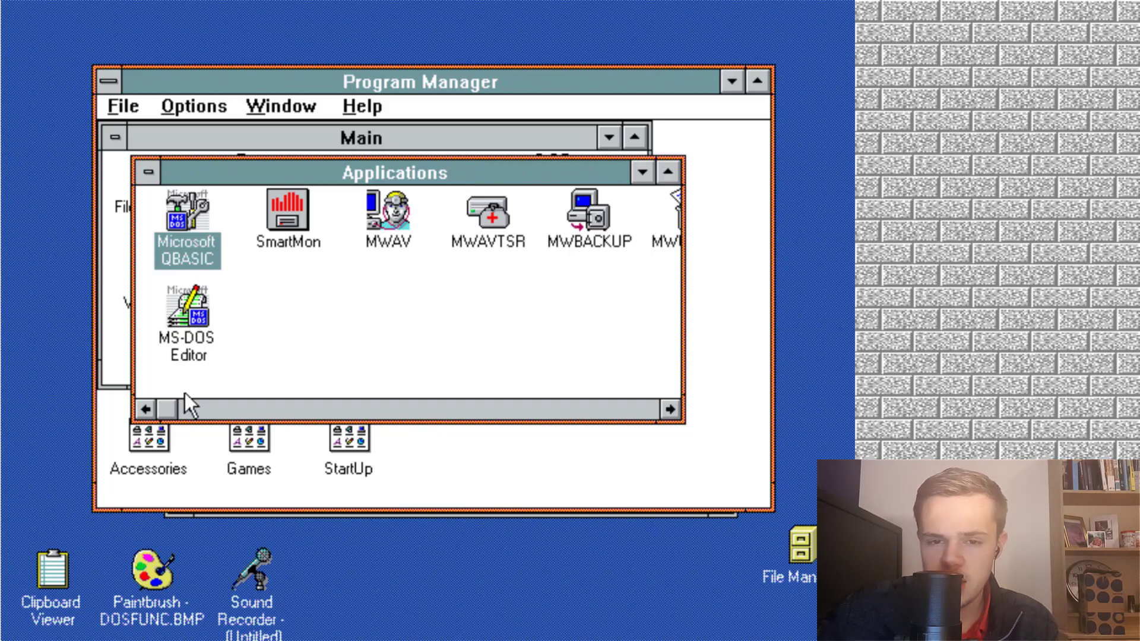
pyautogui.moveTo(169, 410); pyautogui.dragTo(347, 409)
pyautogui.moveTo(615, 410); pyautogui.dragTo(616, 411)
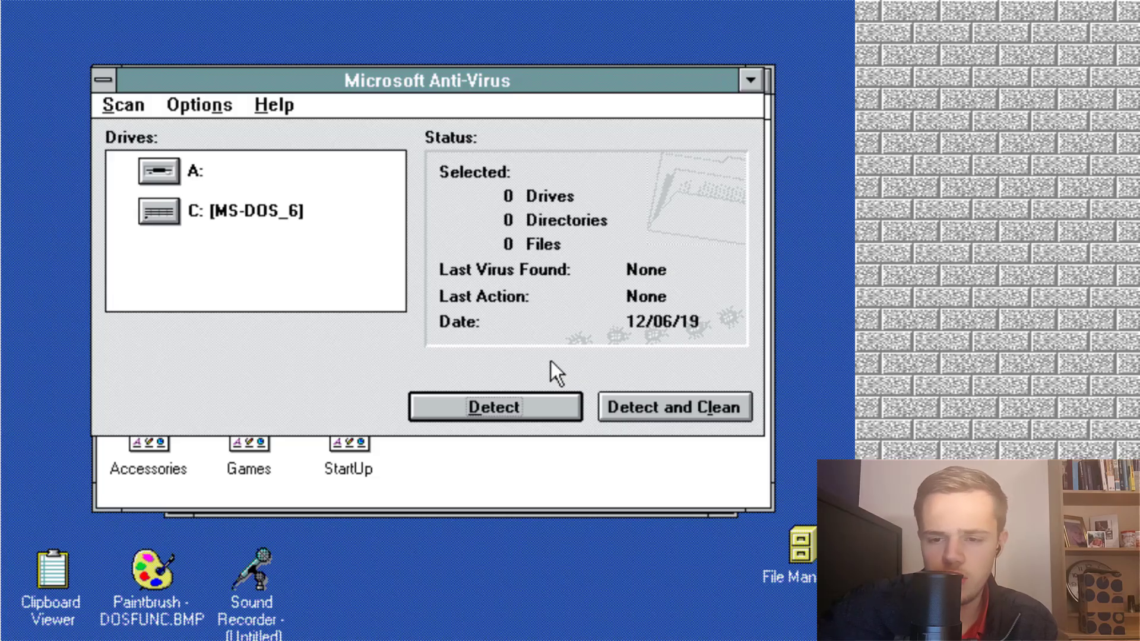
pyautogui.click(516, 414)
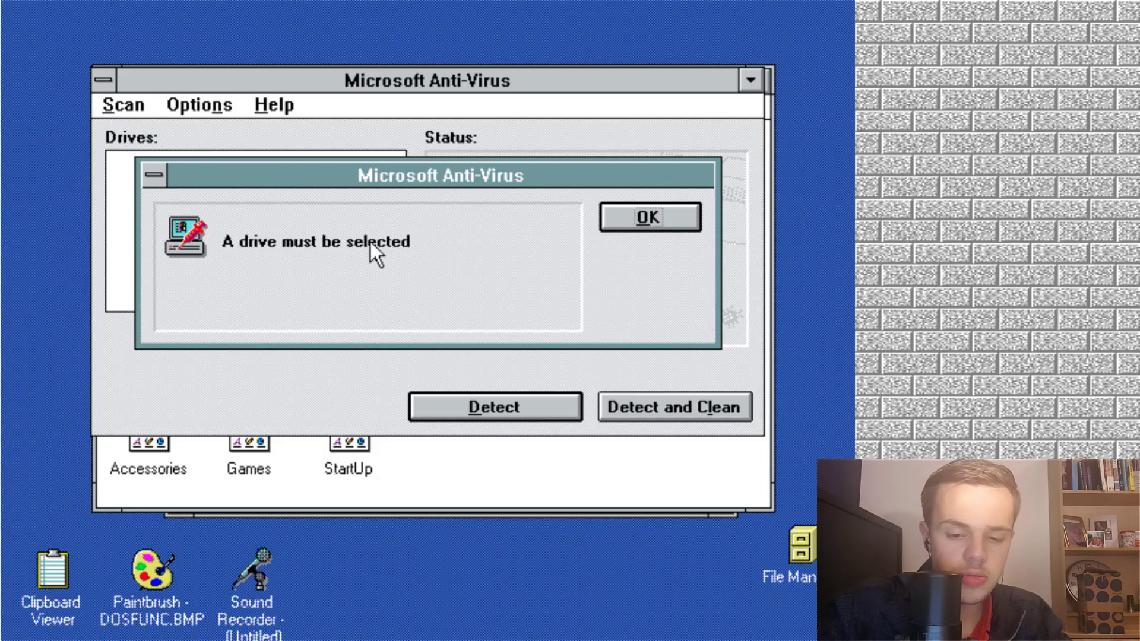
pyautogui.press('Return')
pyautogui.hotkey('alt', 'F4')
# Launch MS-DOS Editor from the Applications group and view its Getting Started help
pyautogui.hotkey('ctrl', 'Tab')
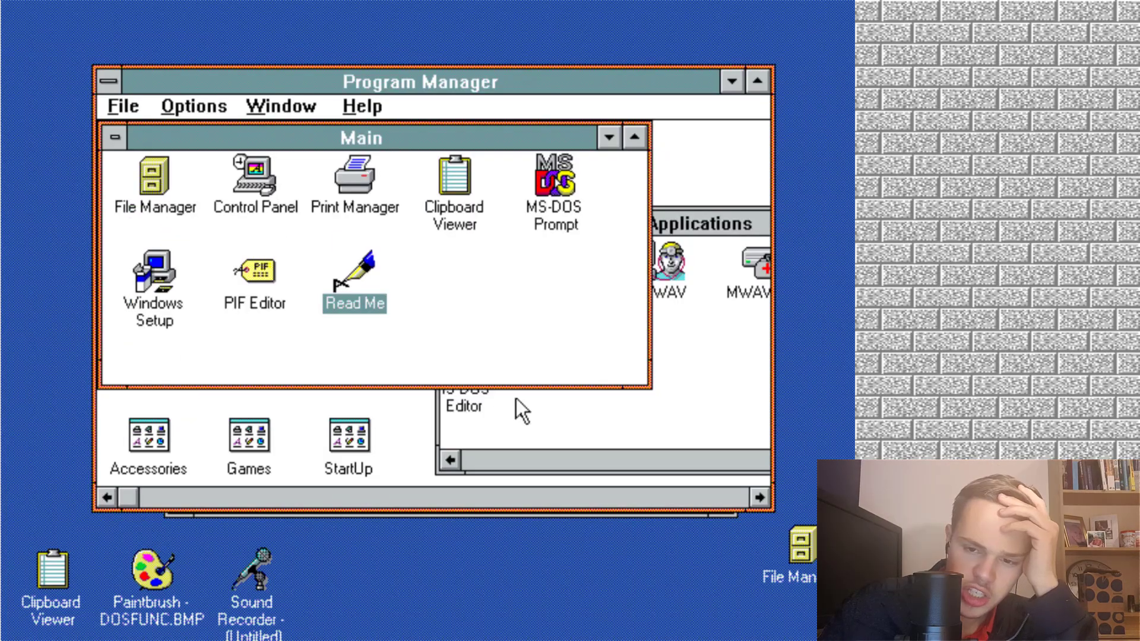
pyautogui.click(515, 399)
pyautogui.click(466, 380)
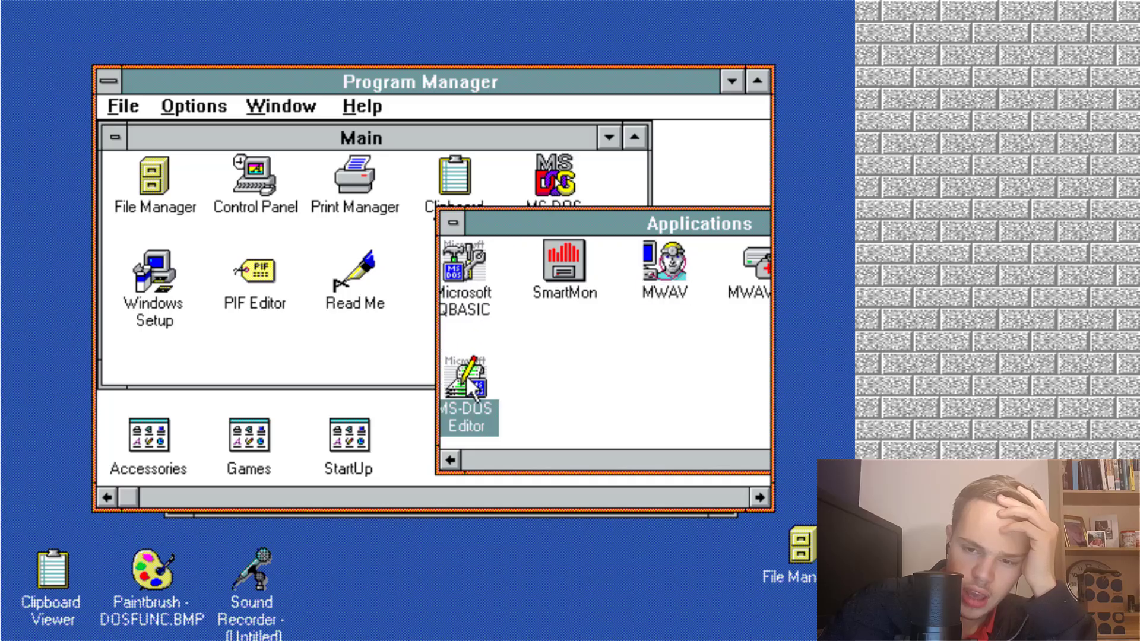
pyautogui.doubleClick(466, 380)
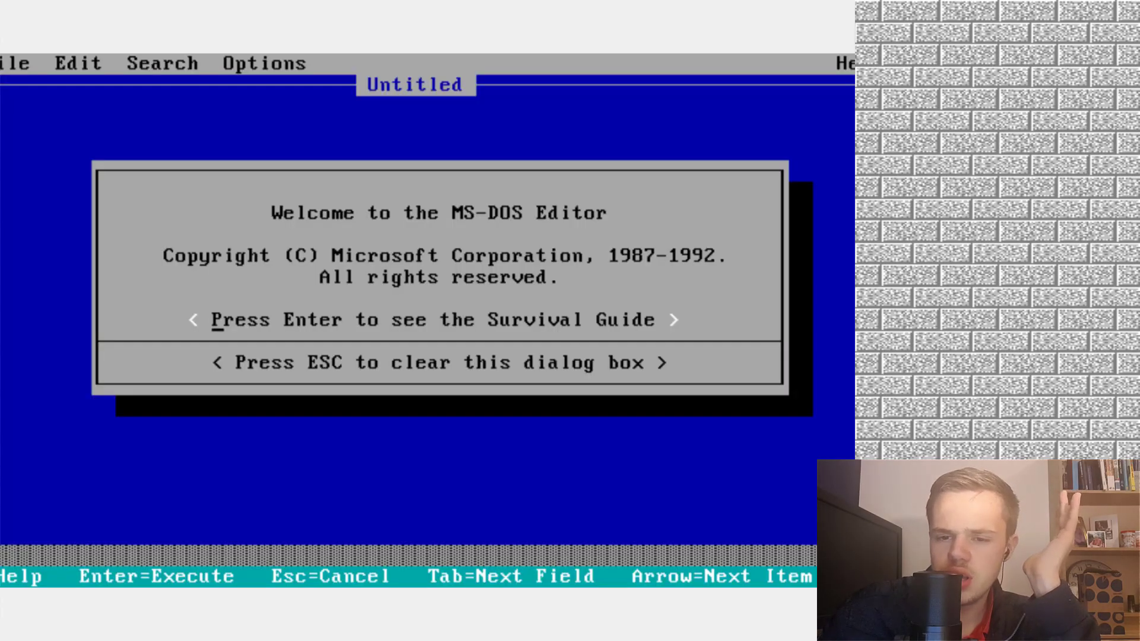
pyautogui.press('Return')
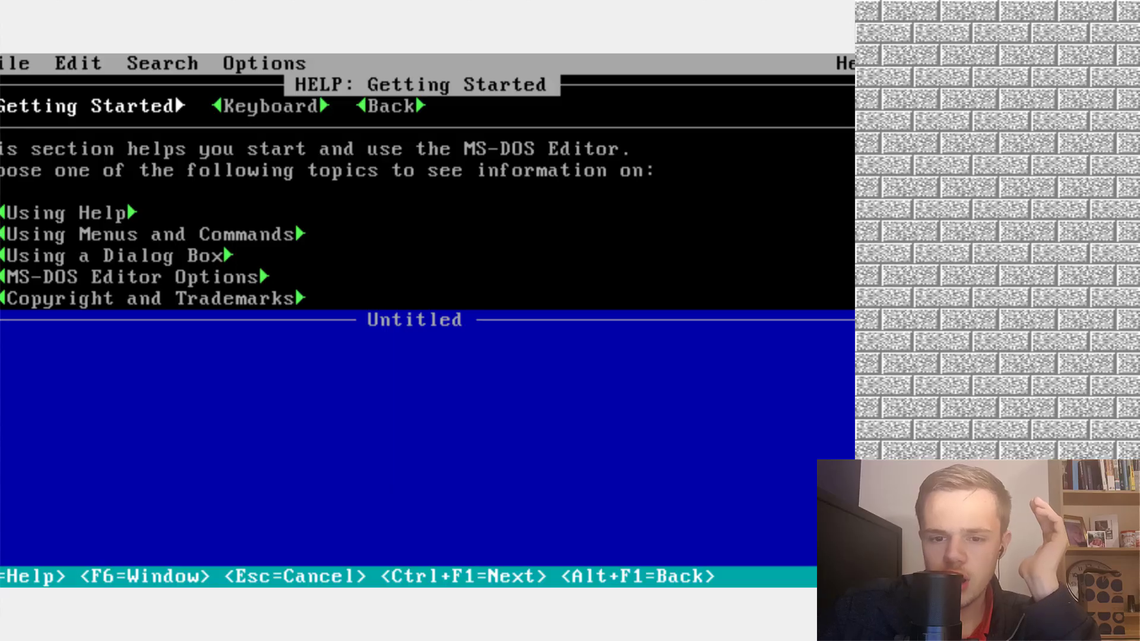
pyautogui.press('Escape')
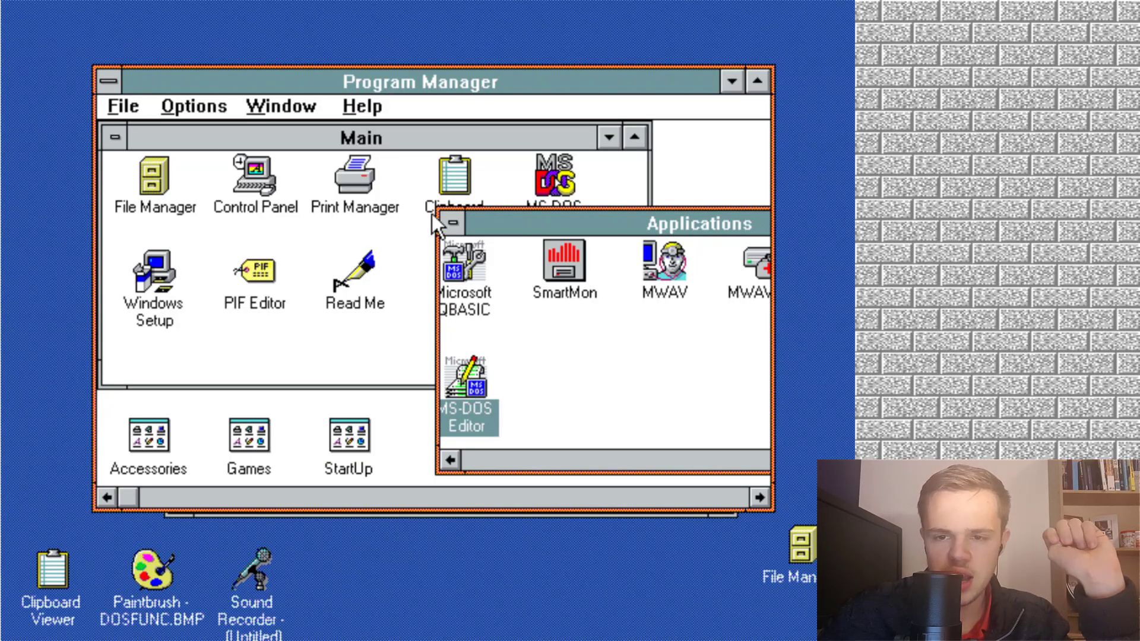
# Close the Applications group to an icon and browse the File, Options and Window menus
pyautogui.click(452, 223)
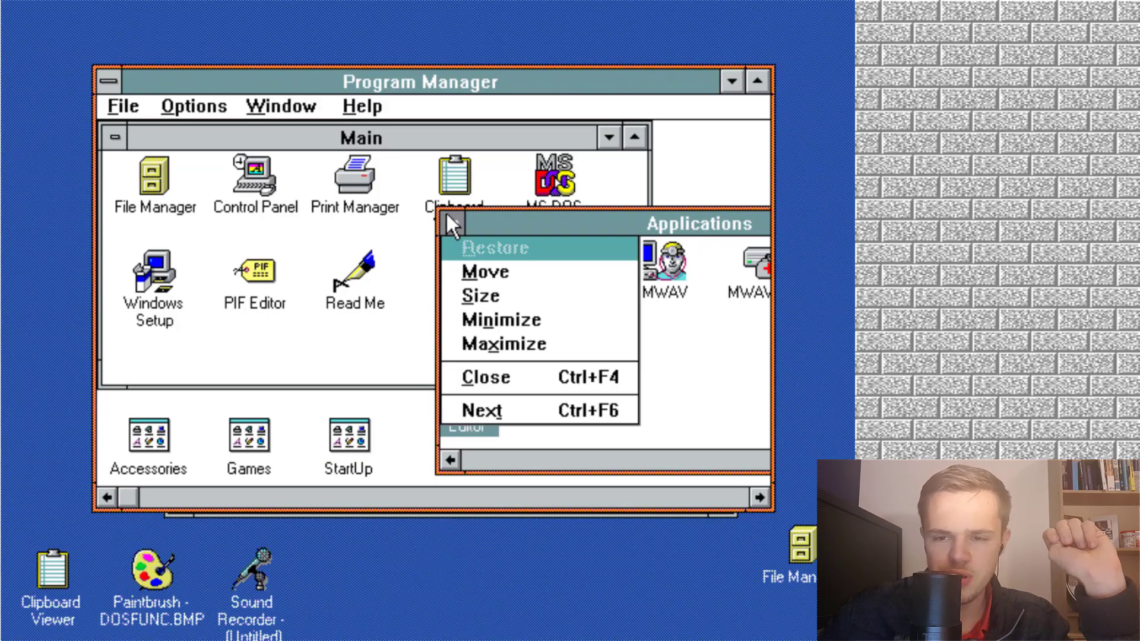
pyautogui.click(483, 370)
pyautogui.click(105, 114)
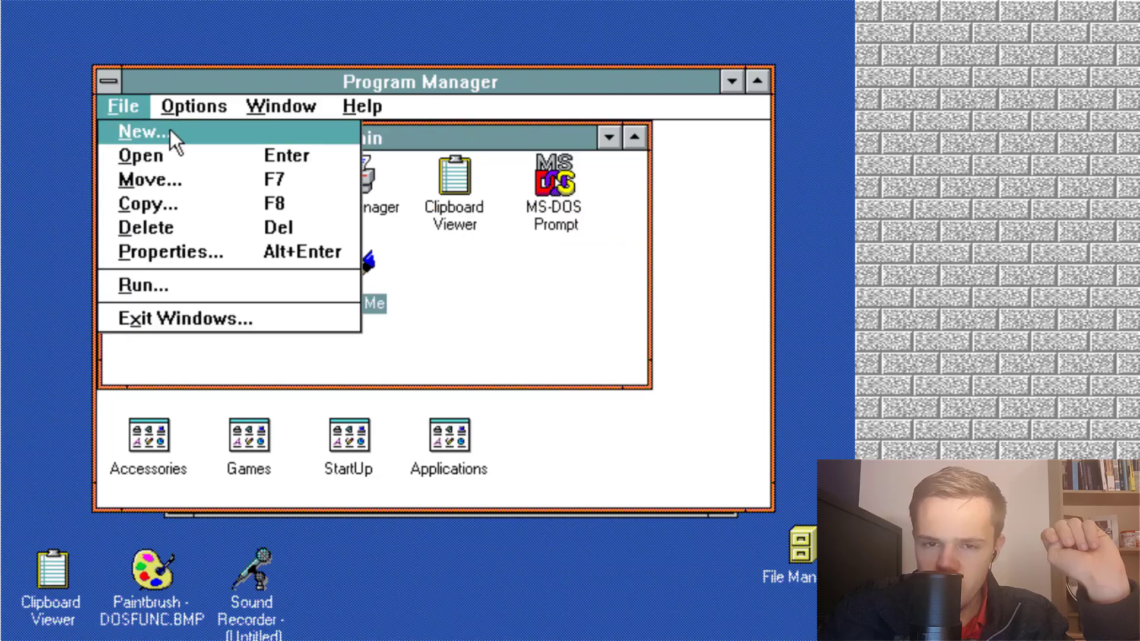
pyautogui.click(201, 102)
pyautogui.click(280, 100)
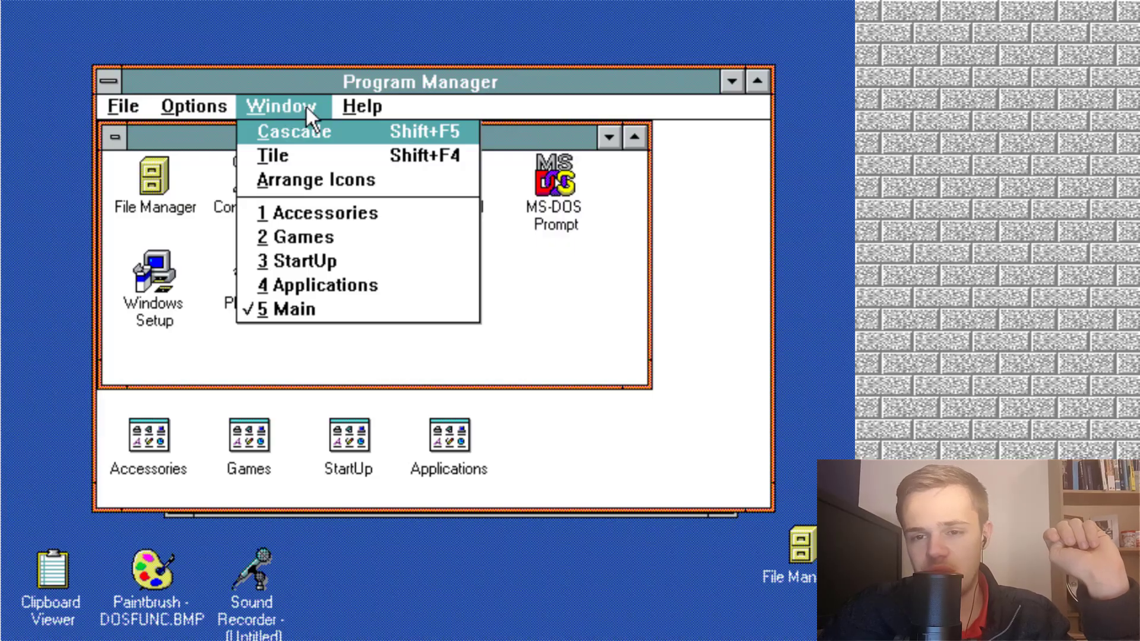
pyautogui.click(499, 234)
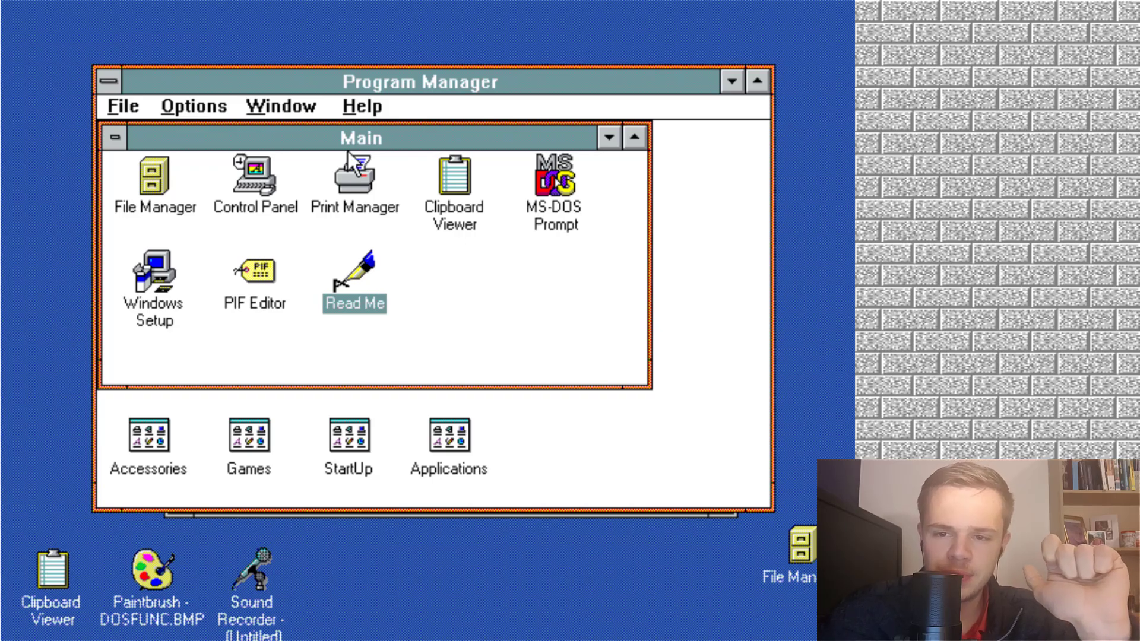
# Shift the Main group window slightly left and glance at the File menu again
pyautogui.moveTo(361, 137); pyautogui.dragTo(361, 178)
pyautogui.moveTo(254, 187); pyautogui.dragTo(204, 138)
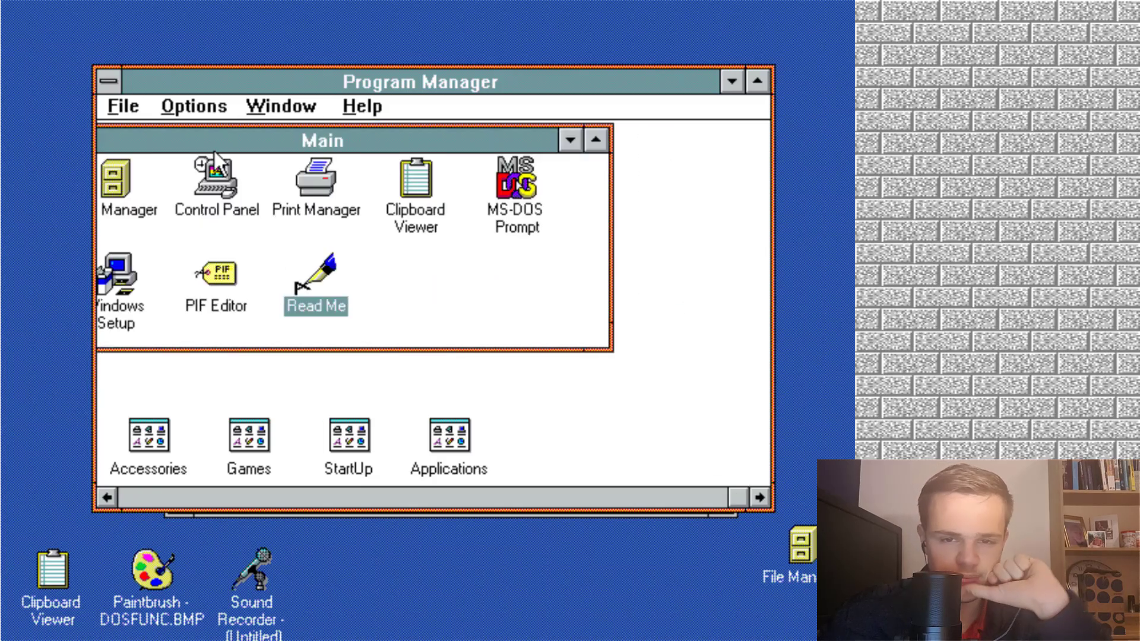
pyautogui.click(113, 104)
pyautogui.click(125, 104)
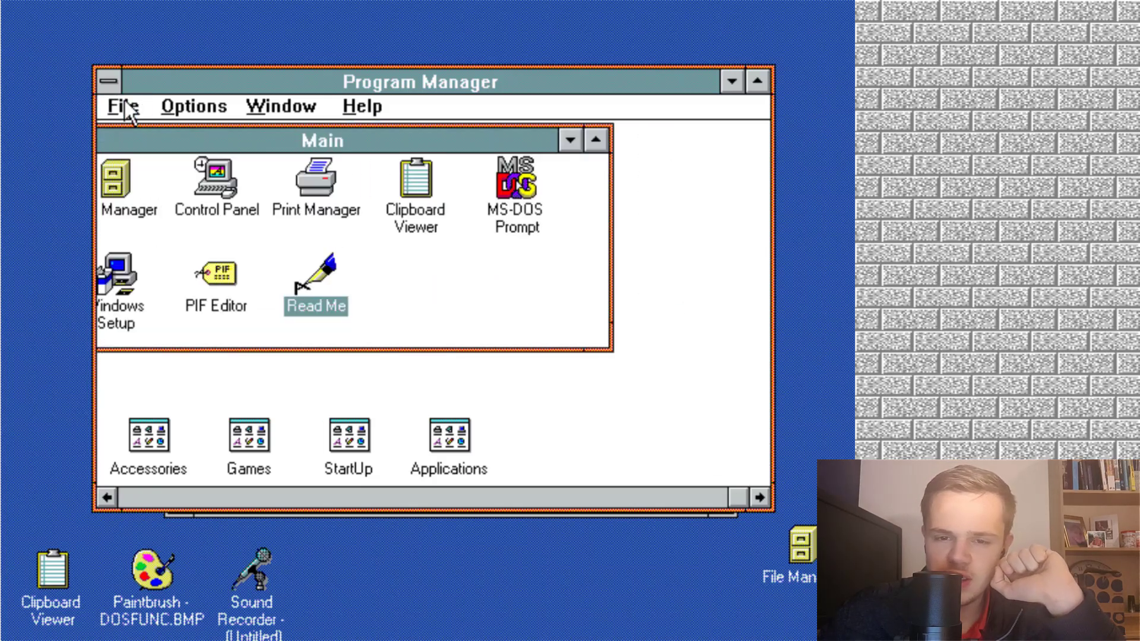